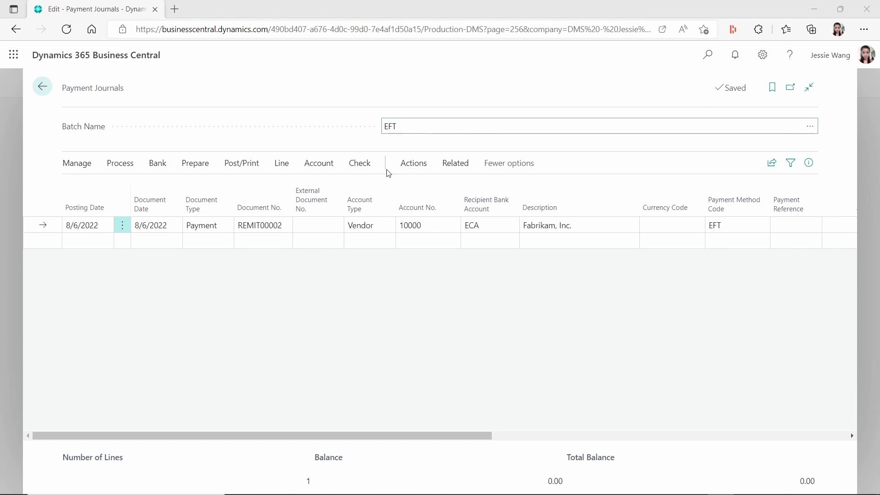
Browse the EFT journal's Related > Payments actions and scroll across the journal lines
left_click(452, 168)
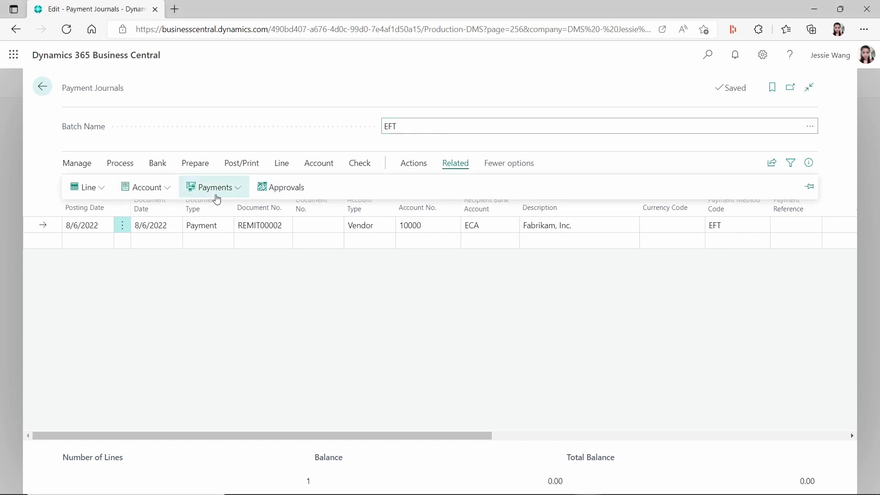
left_click(206, 188)
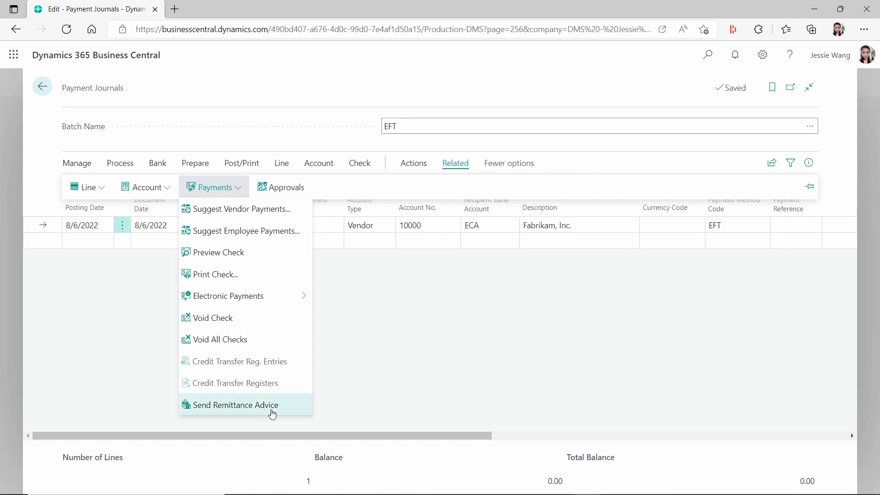
left_click(427, 366)
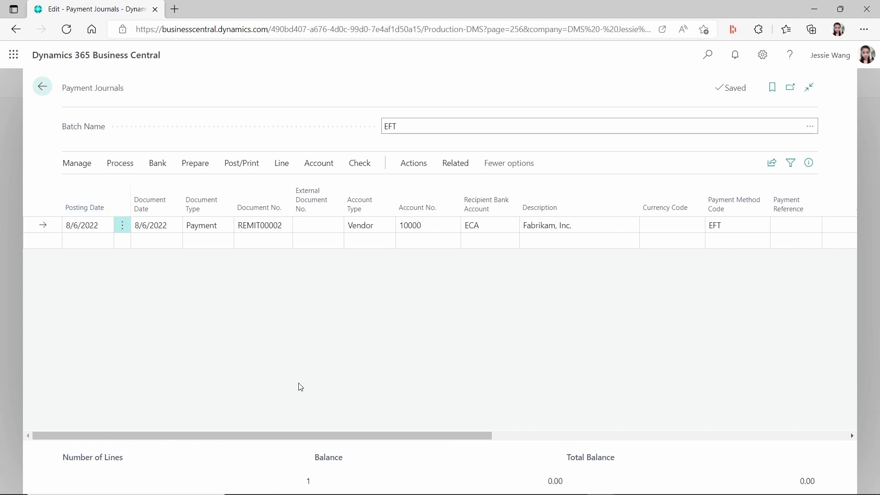
left_click_drag(426, 436, 641, 435)
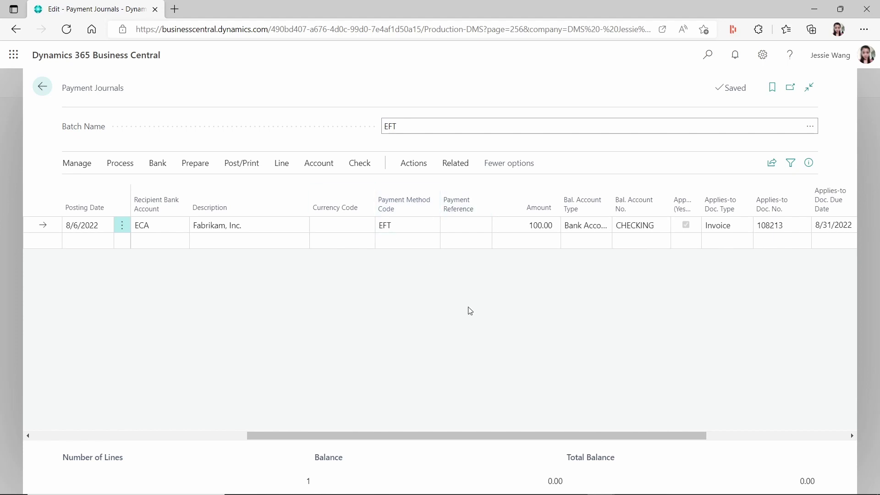
left_click_drag(580, 434, 685, 434)
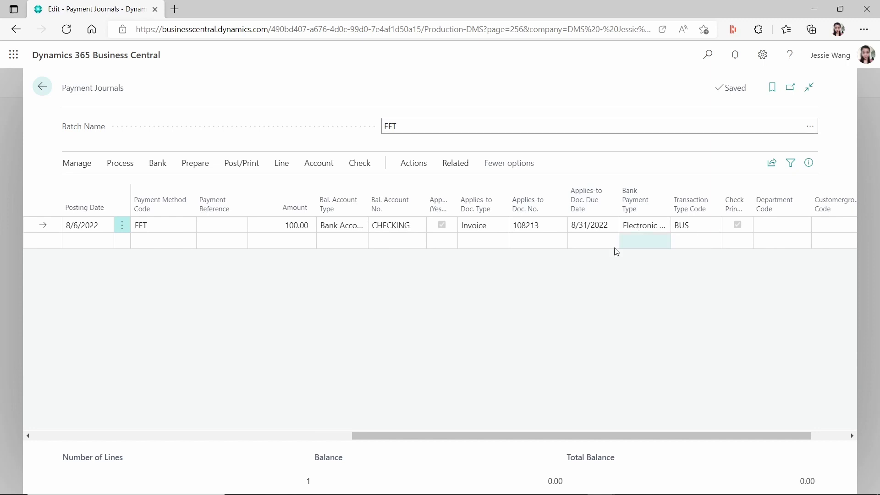
left_click_drag(502, 433, 144, 430)
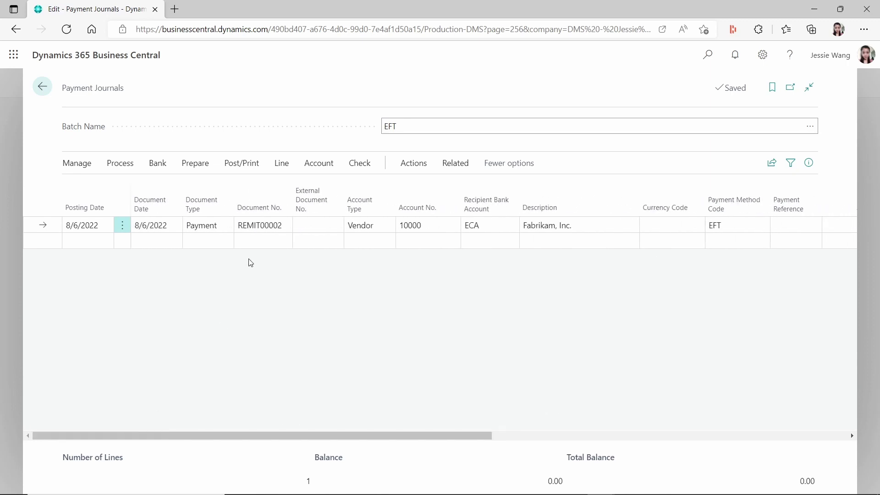
Look through the journal's Bank, Process, Related and Functions action menus
left_click(158, 164)
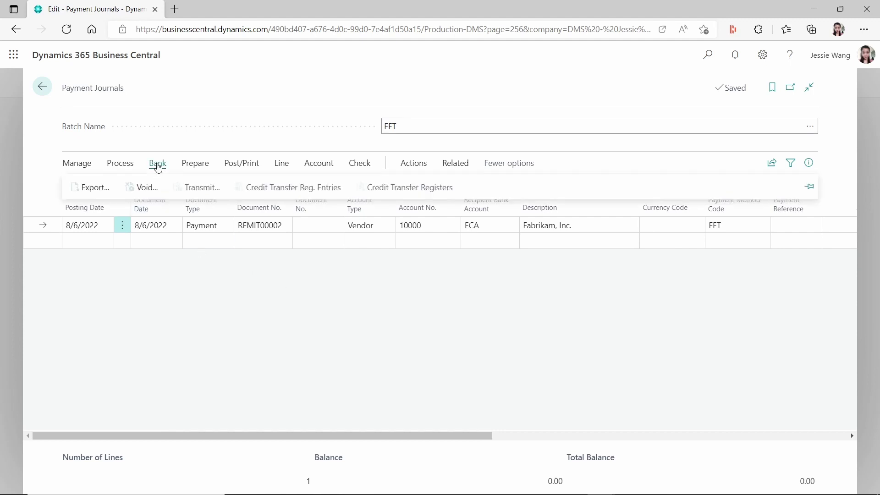
left_click(98, 192)
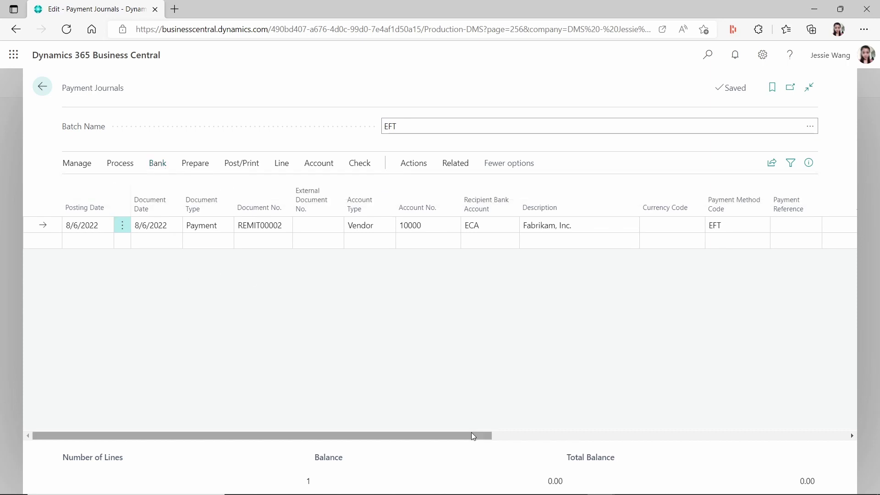
left_click_drag(470, 436, 825, 435)
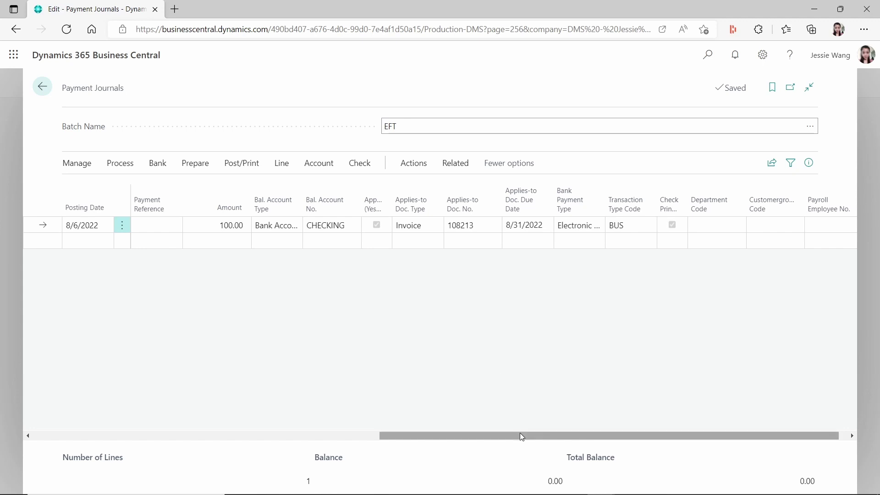
left_click_drag(520, 433, 112, 429)
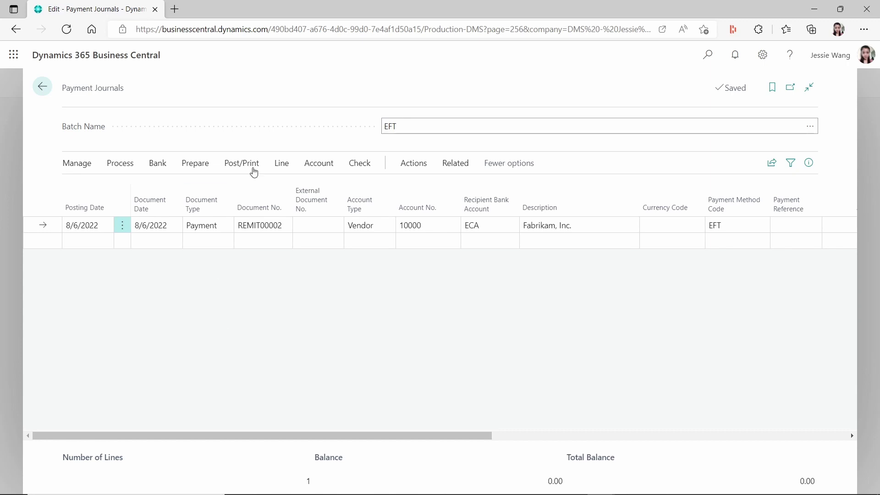
left_click(119, 166)
left_click(158, 165)
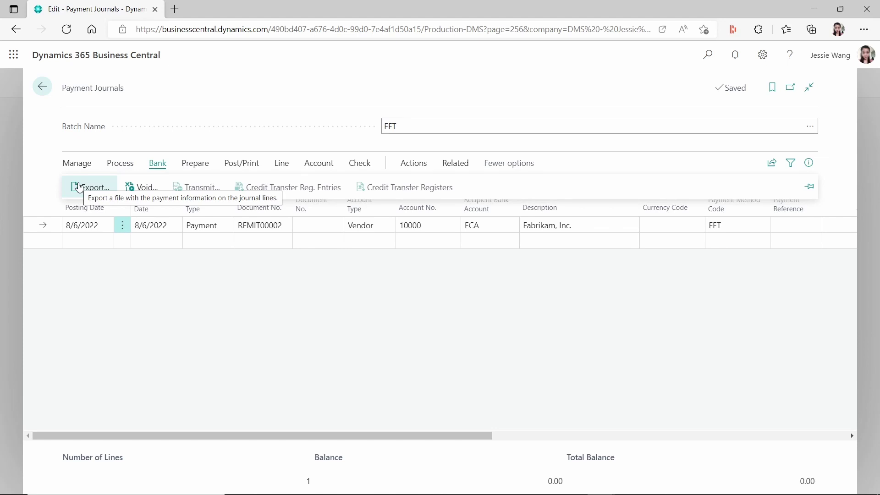
left_click(452, 165)
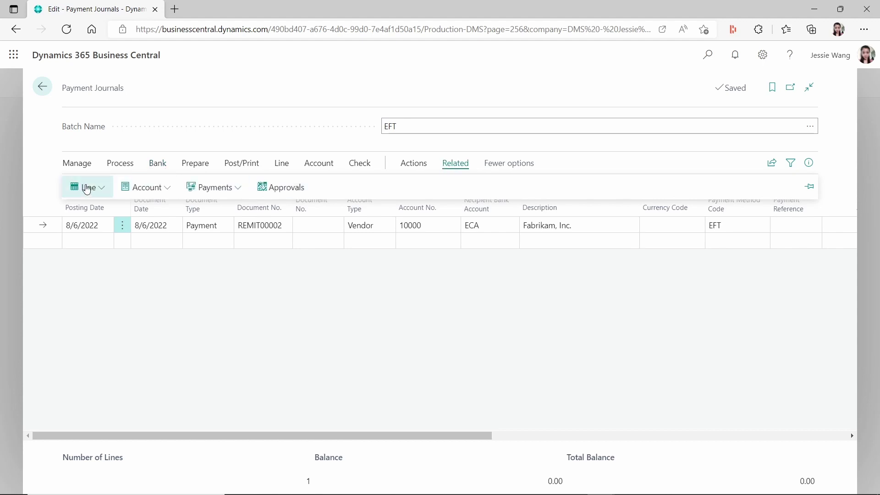
left_click(420, 170)
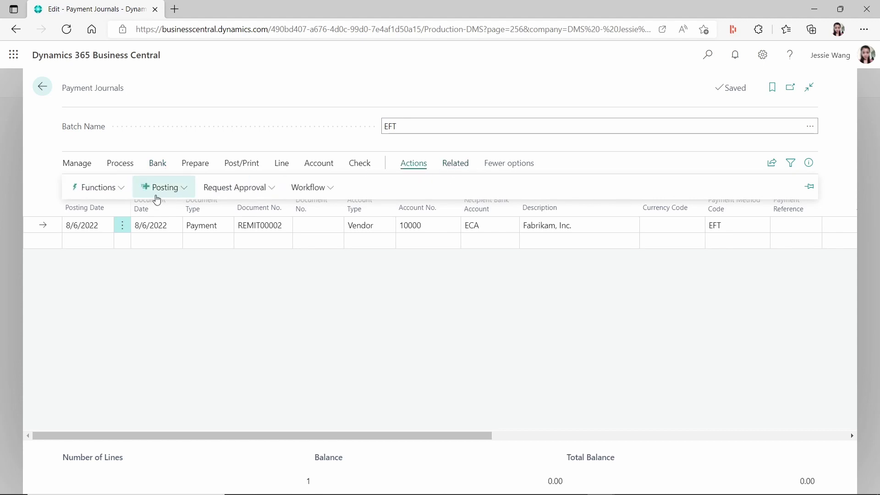
left_click(99, 188)
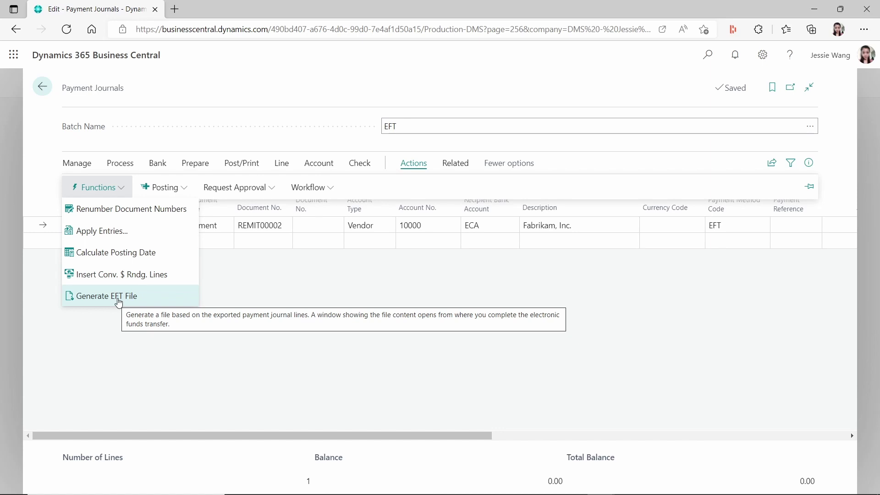
left_click(360, 304)
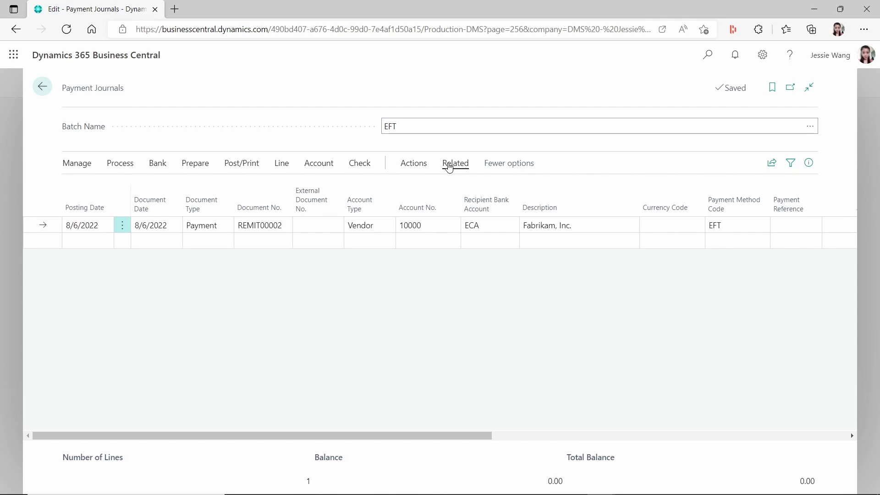
Start Send Remittance Advice from Related > Payments to open the Send Document to dialog
left_click(449, 167)
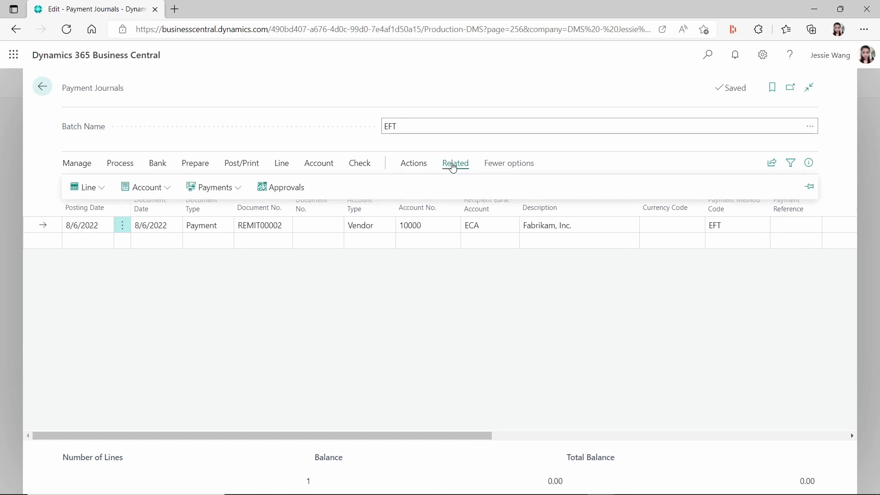
left_click(213, 187)
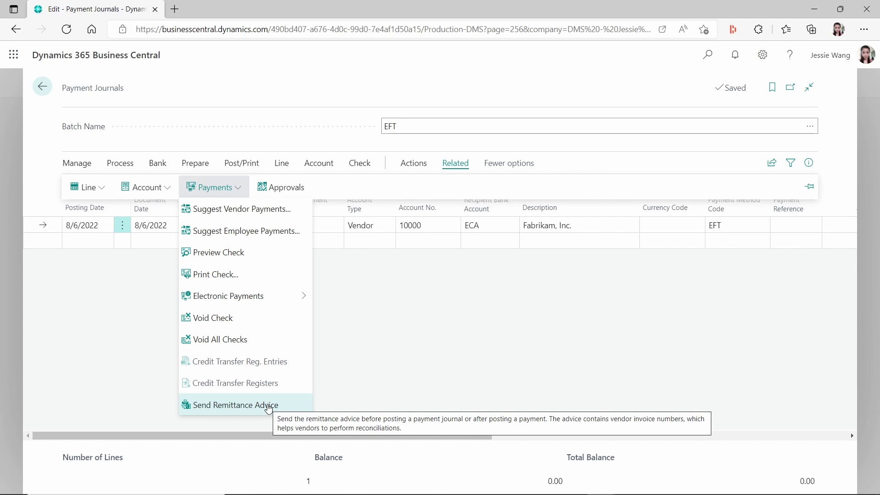
left_click(269, 406)
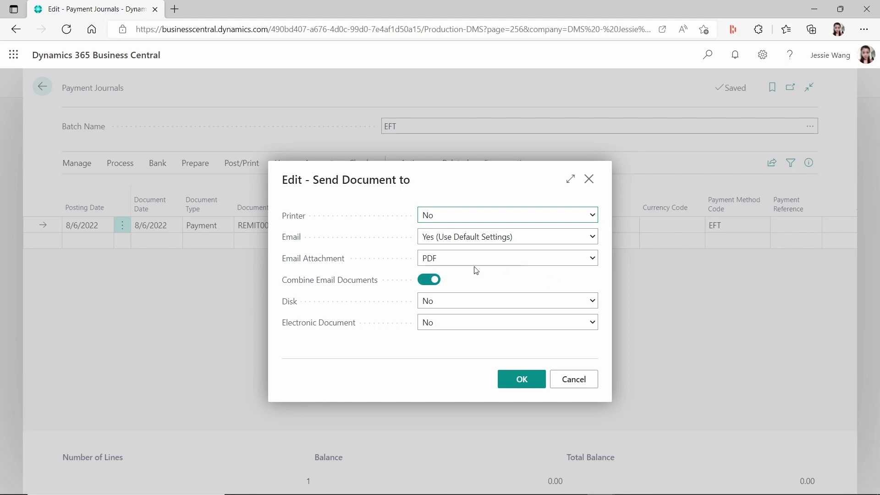
Switch Email to Yes (Prompt for Settings), then cancel the dialog without saving
left_click(559, 240)
left_click(462, 264)
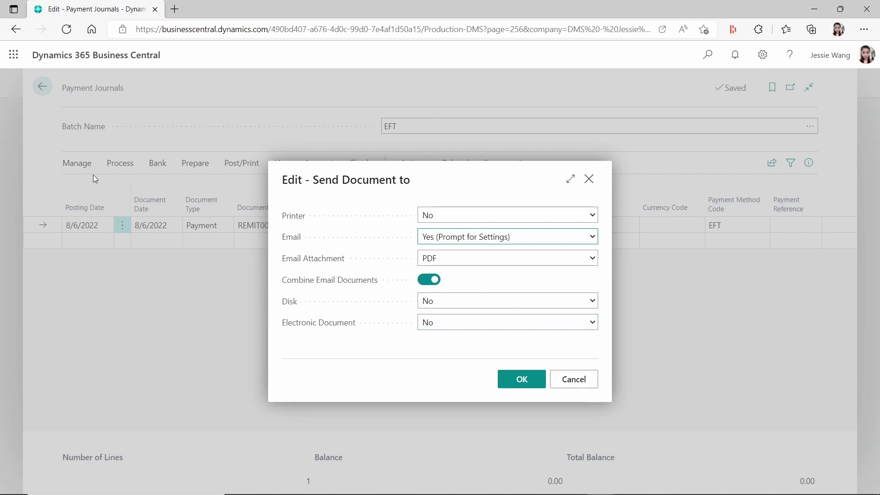
left_click(577, 379)
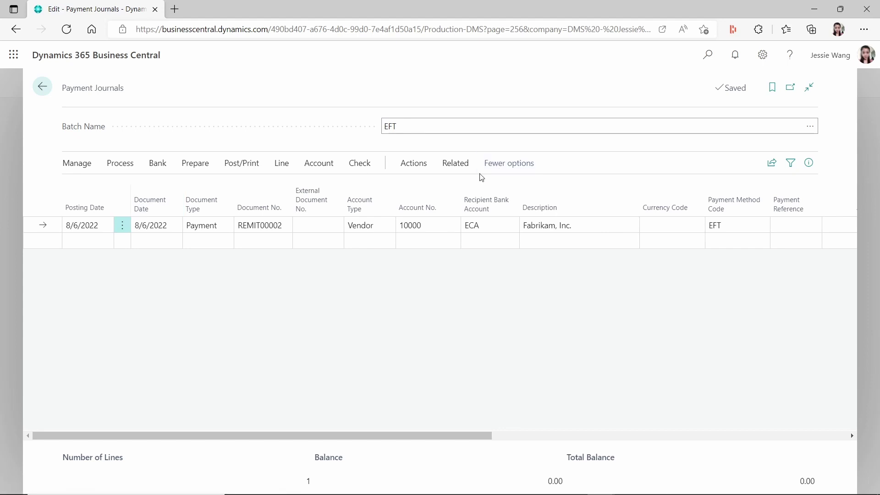
Reopen Send Remittance Advice from Related > Payments and set Email to Yes (Prompt for Settings)
left_click(425, 163)
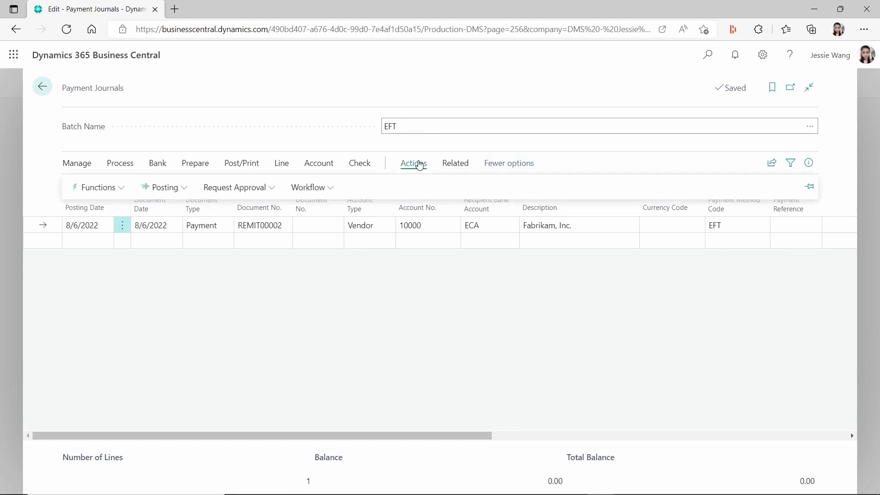
left_click(455, 164)
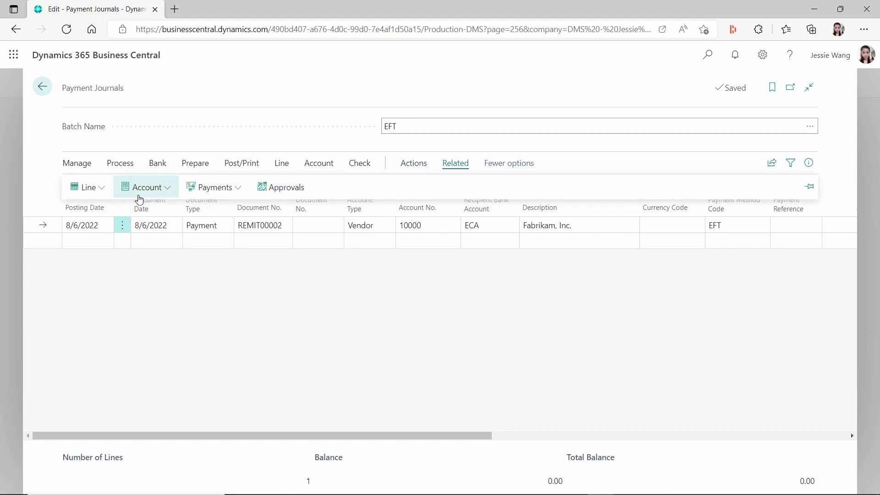
left_click(242, 190)
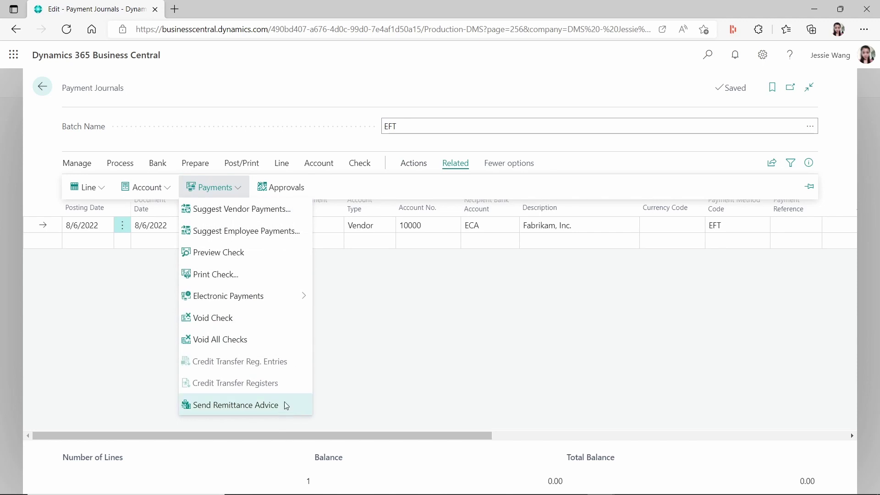
left_click(286, 408)
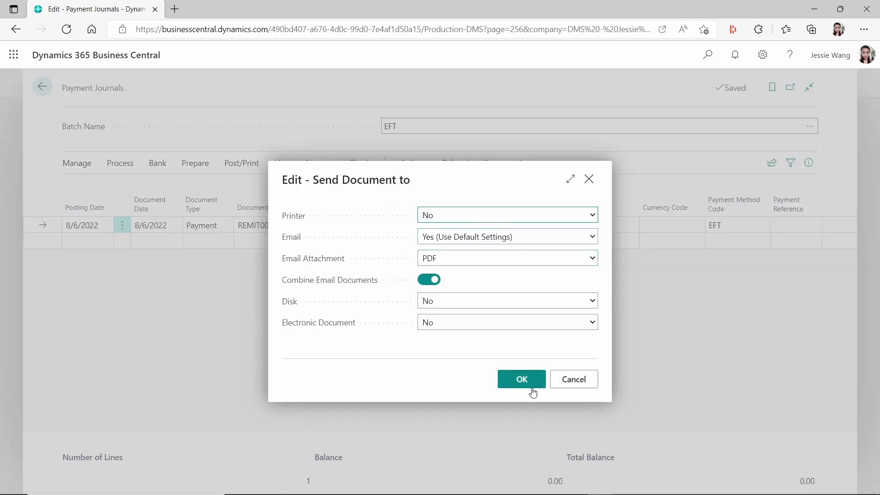
left_click(566, 237)
left_click(494, 262)
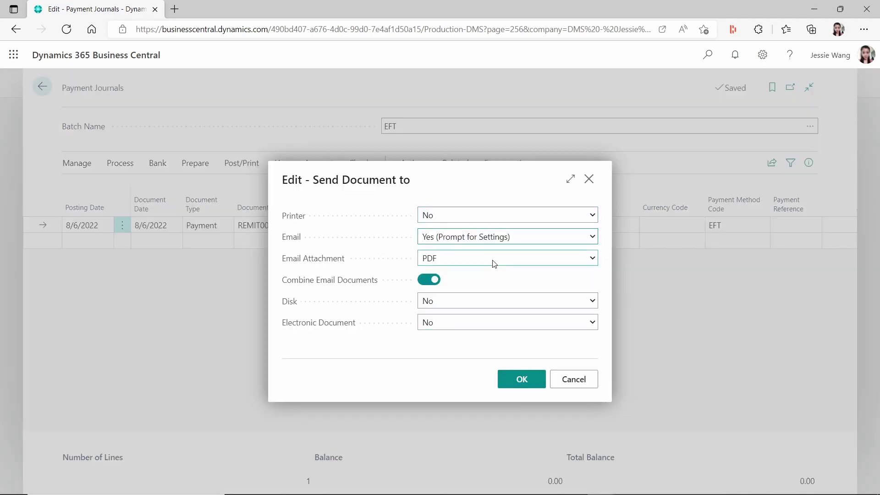
left_click(514, 378)
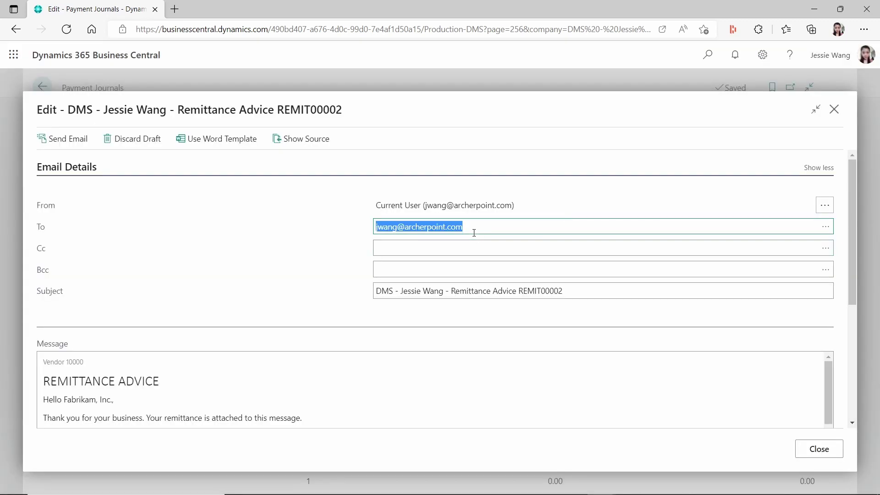
scroll(285, 339, "down", 5)
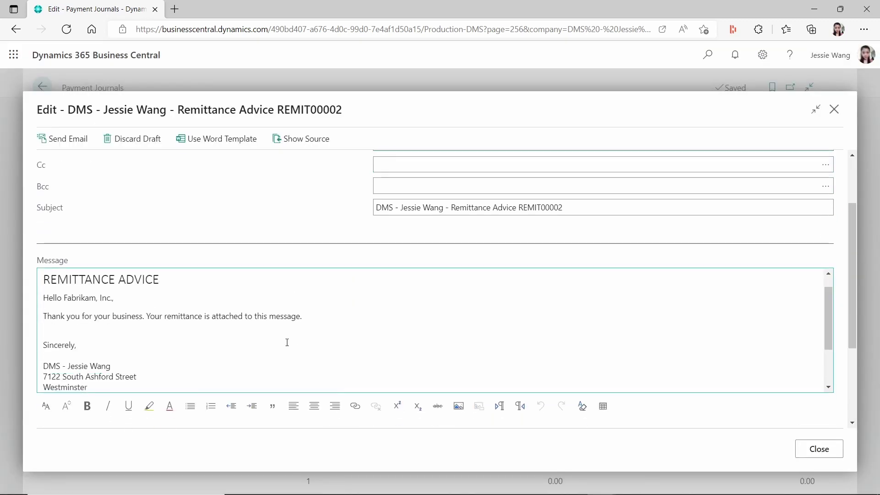
scroll(74, 293, "up", 3)
left_click(74, 293)
scroll(339, 323, "down", 3)
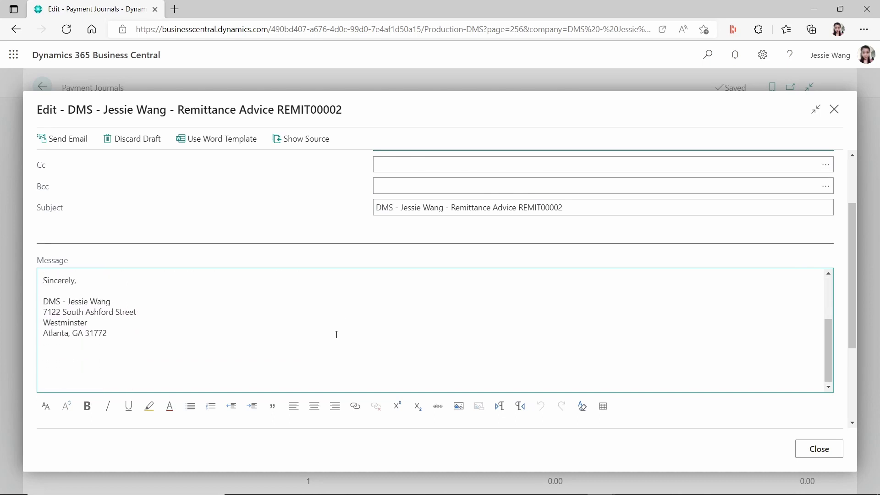
scroll(336, 334, "up", 3)
scroll(353, 317, "down", 3)
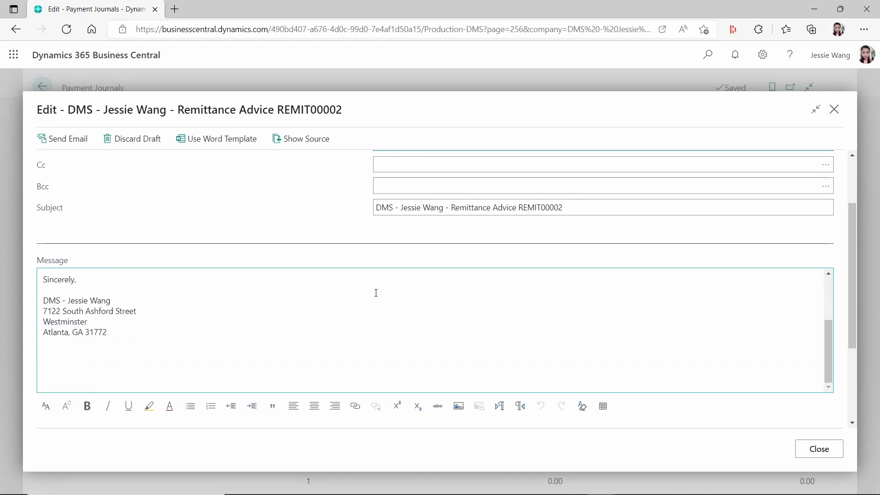
scroll(596, 319, "down", 3)
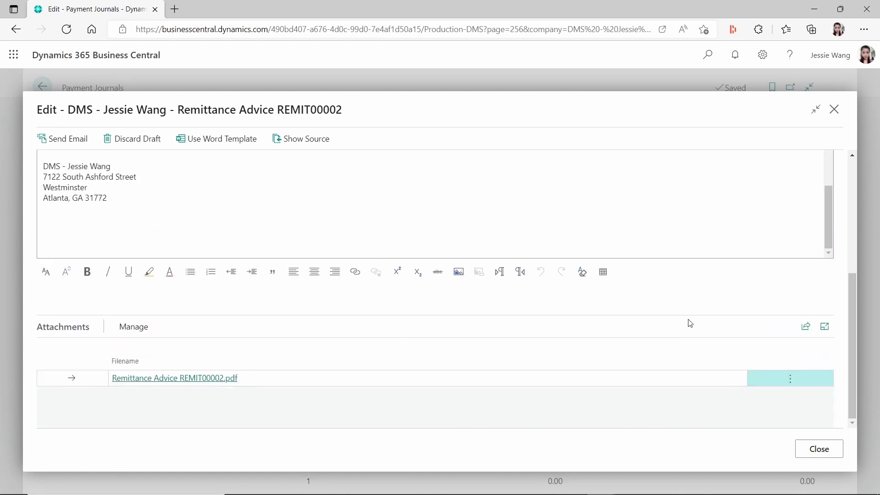
left_click(205, 380)
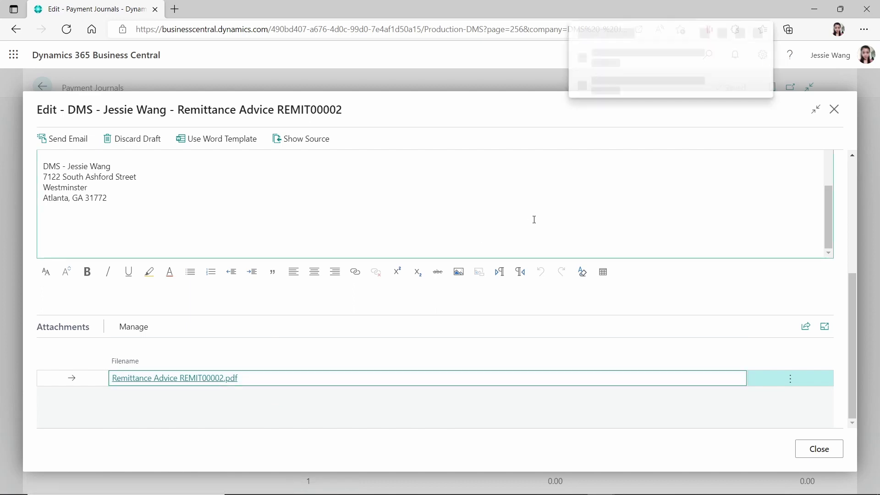
left_click(651, 80)
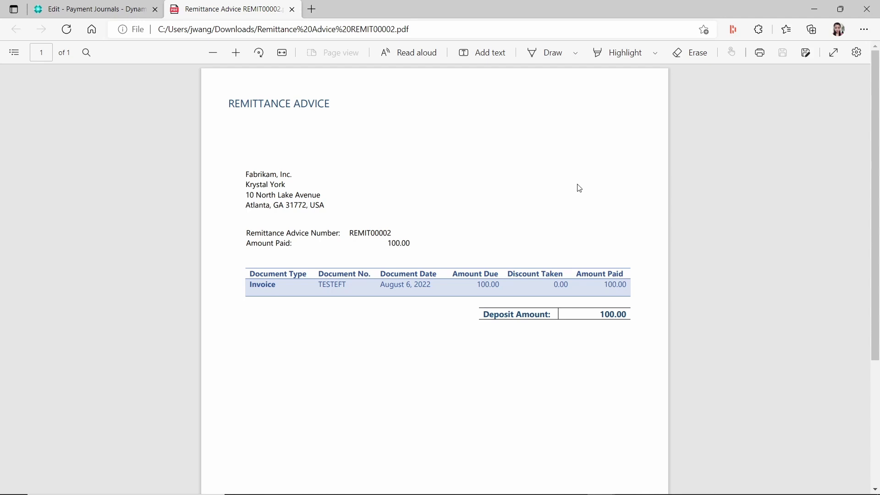
left_click(293, 9)
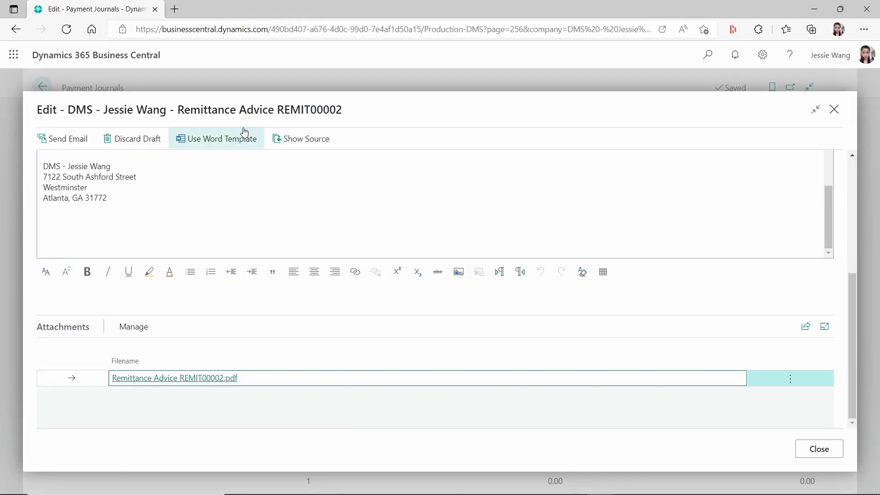
Close the remittance email draft and choose Discard email, confirming with OK twice
left_click(827, 450)
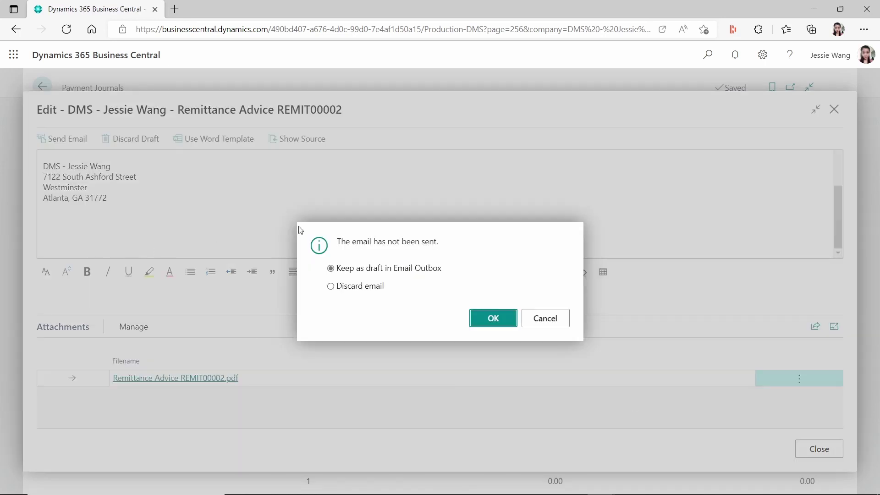
left_click(330, 286)
left_click(479, 318)
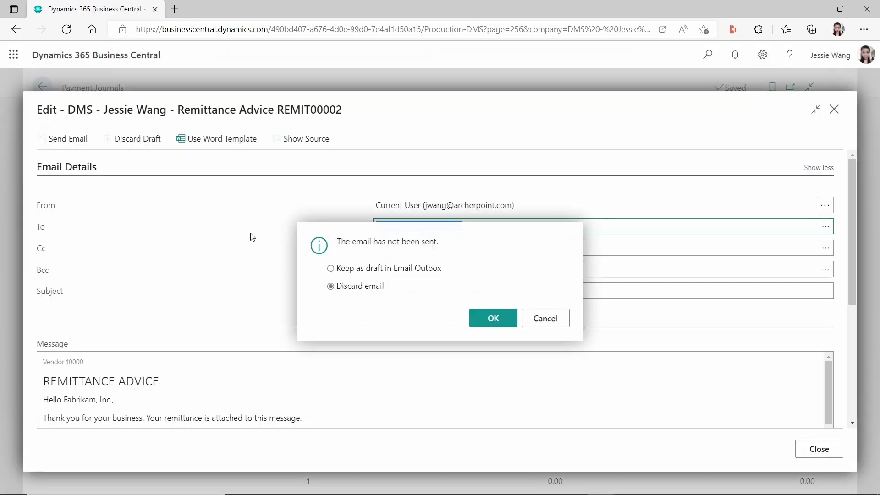
key("Escape")
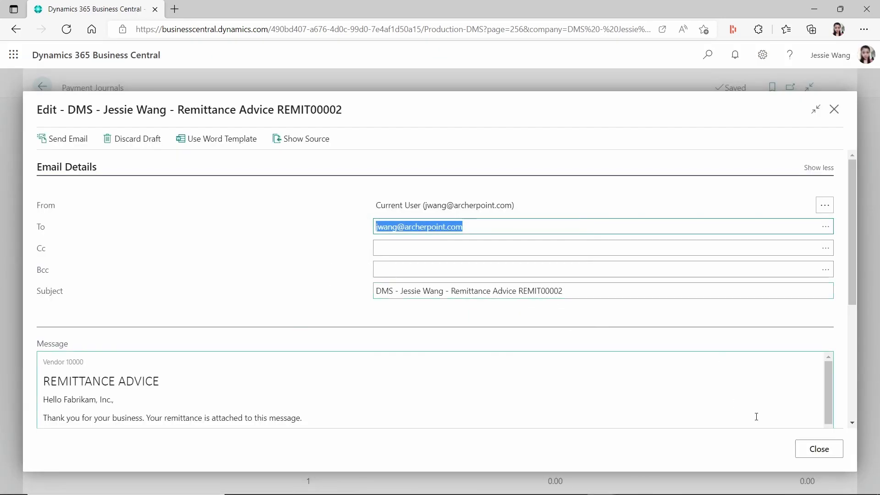
left_click(816, 454)
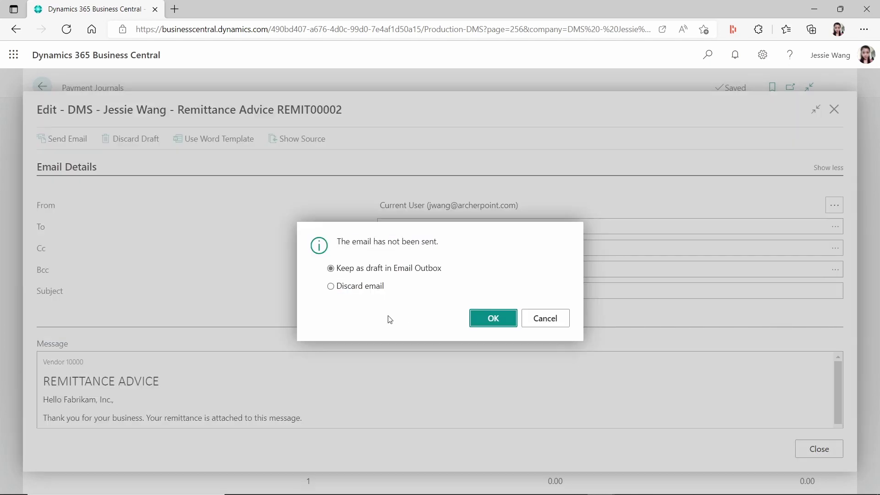
left_click(340, 292)
left_click(496, 323)
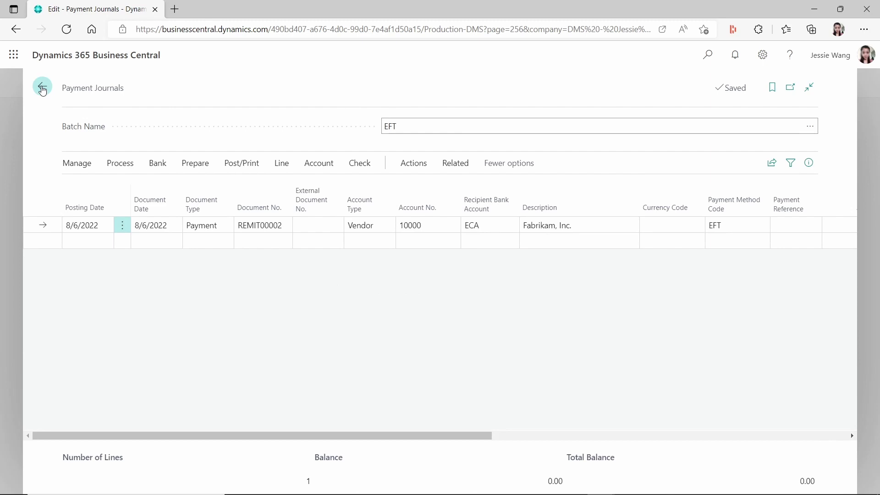
Return to Vendors and open Fabrikam, Inc.'s Document Layouts via Related > Vendor
key("Escape")
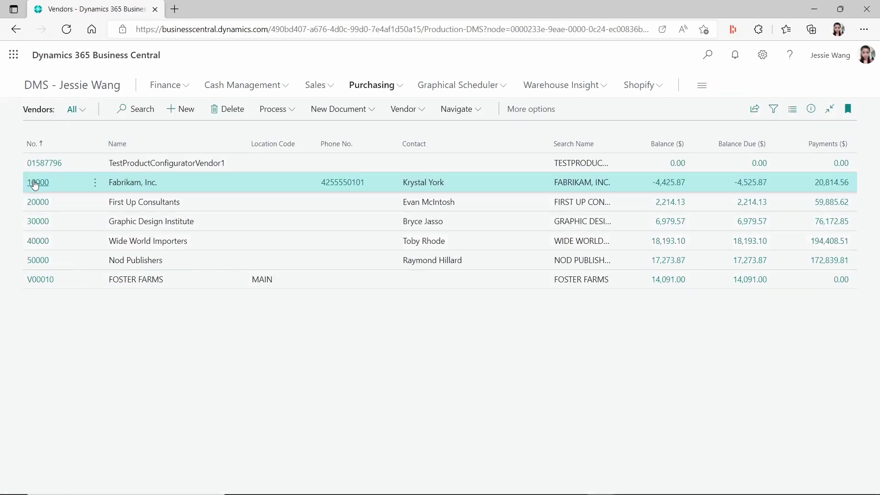
left_click(36, 182)
left_click(450, 142)
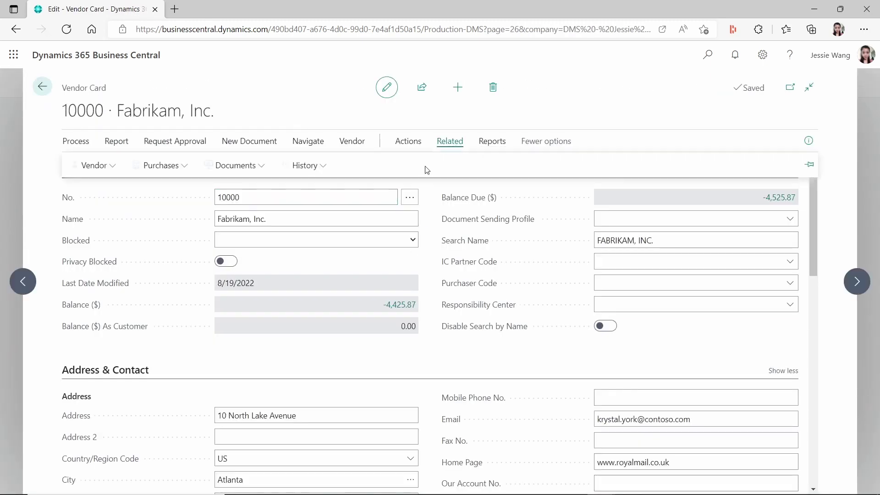
left_click(95, 169)
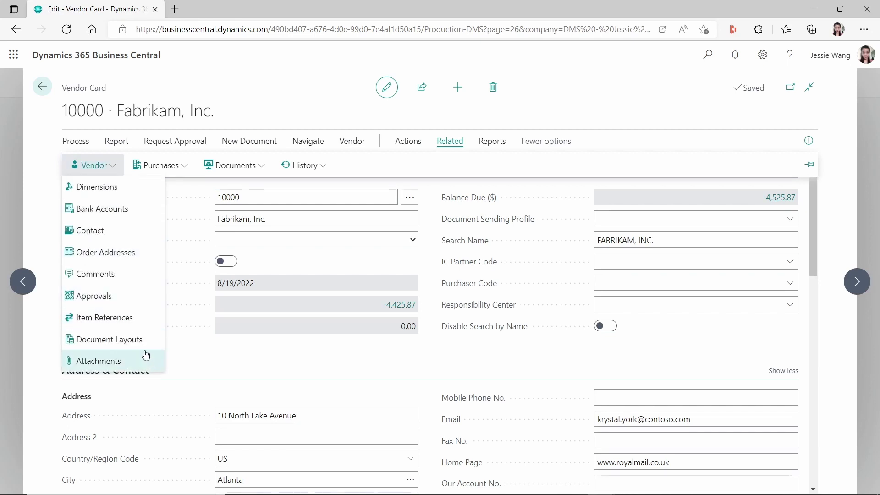
left_click(158, 340)
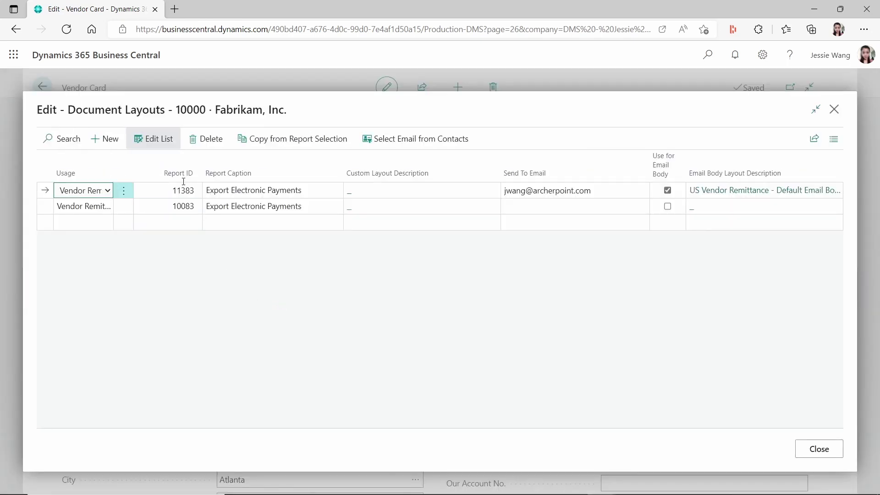
Check the report IDs 11383 and 10083, then open Tell Me search
left_click(169, 190)
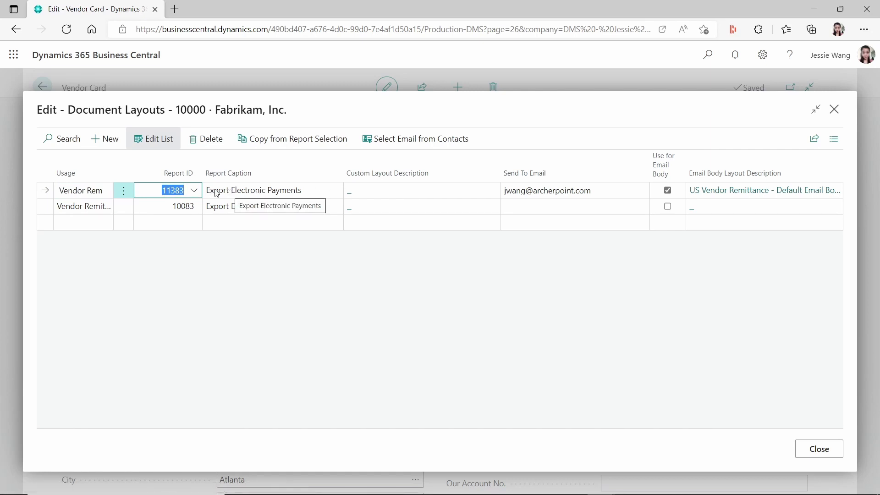
left_click(170, 206)
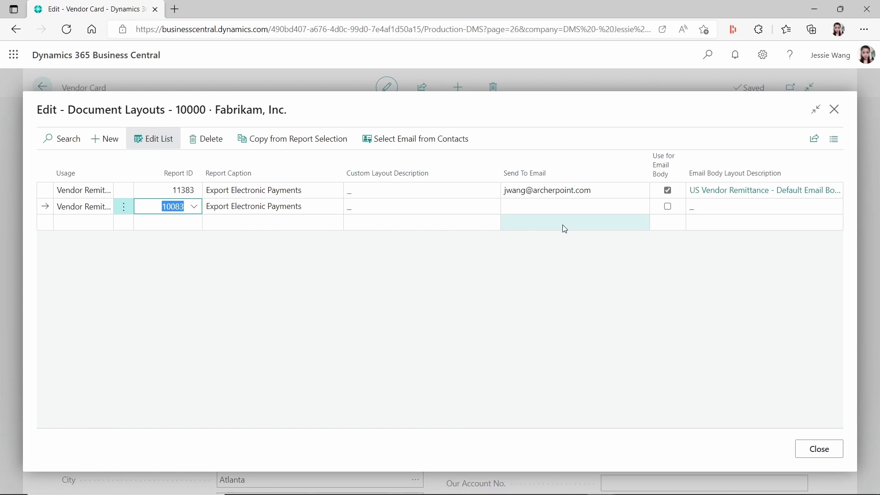
key("alt+q")
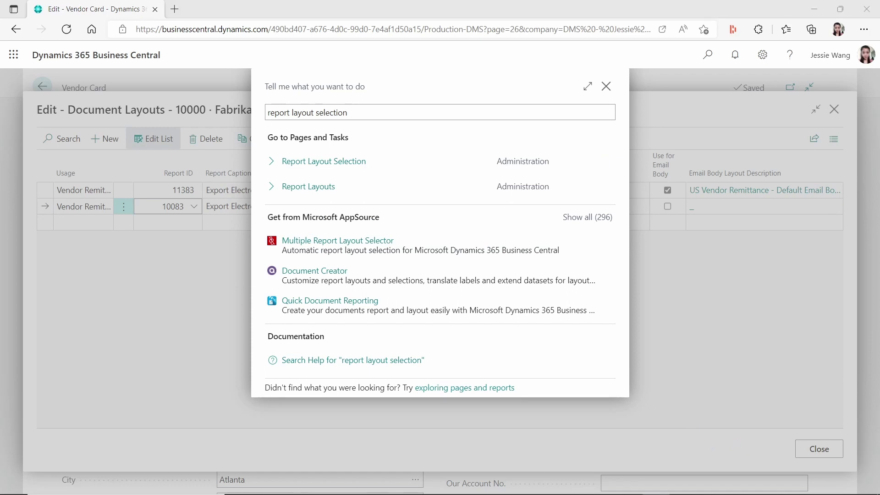
key("Return")
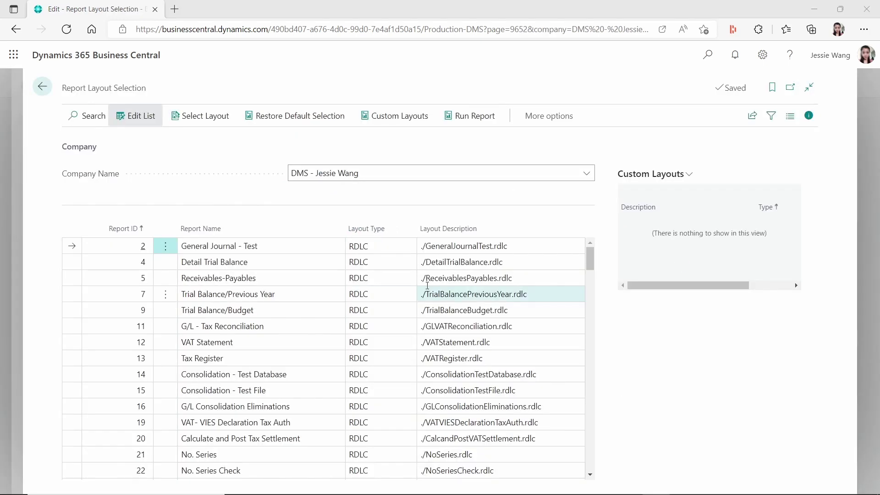
left_click(94, 116)
type("11383|10083")
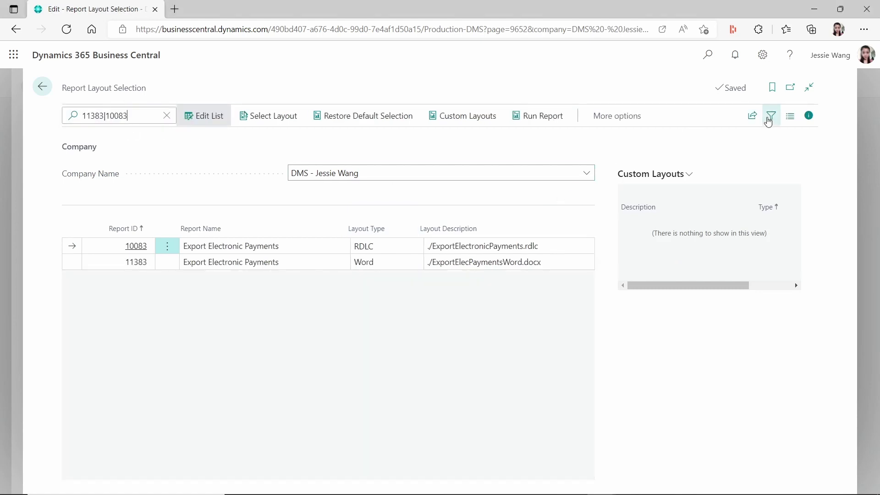
left_click(808, 115)
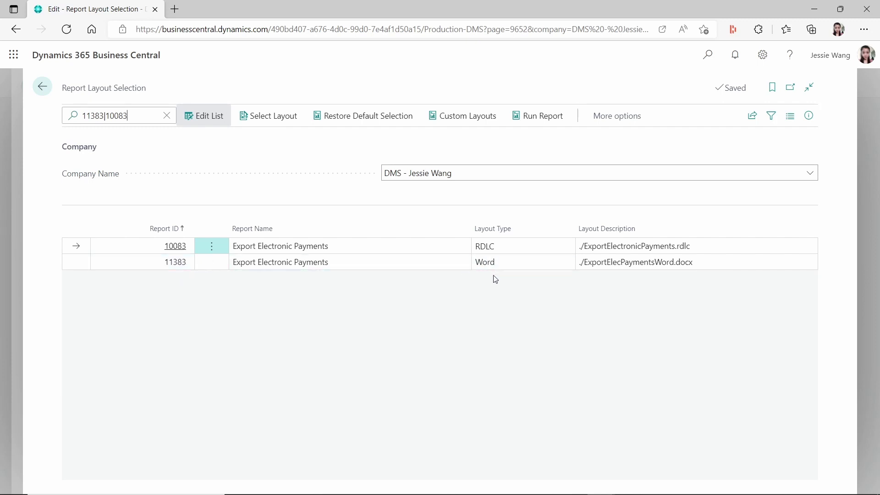
left_click(44, 88)
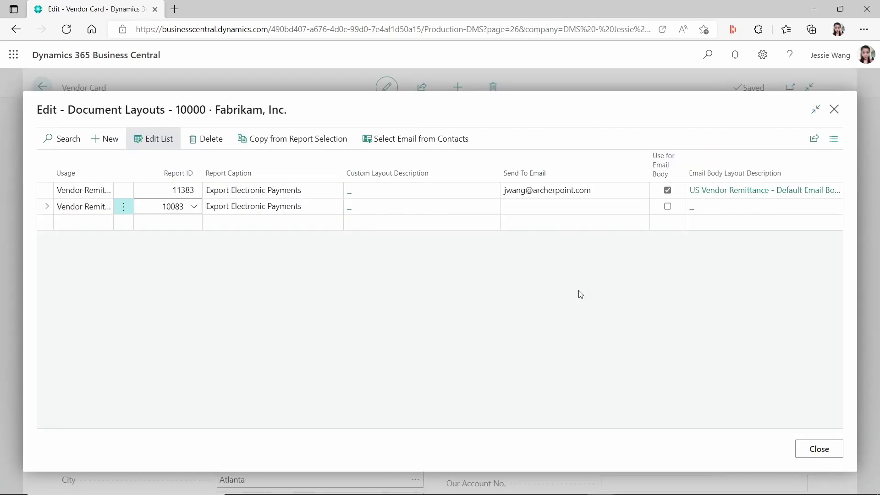
Tick Use for Email Body on the 10083 Export Electronic Payments row
left_click(602, 197)
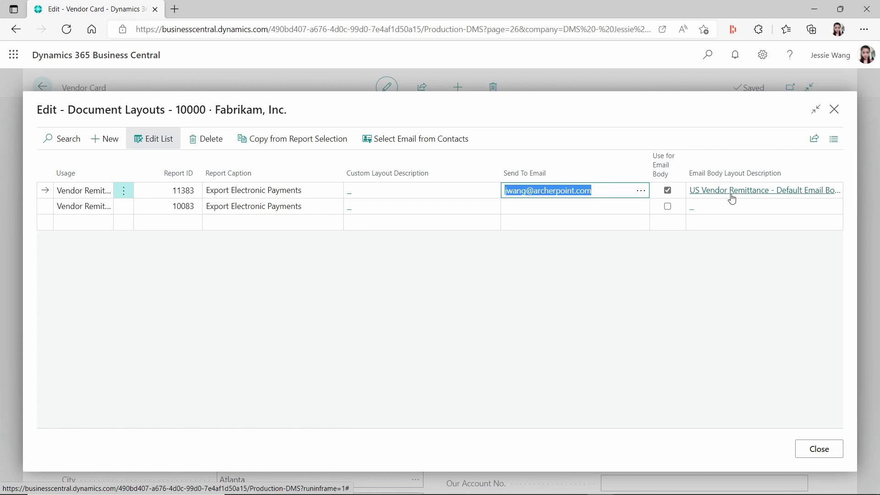
left_click(174, 207)
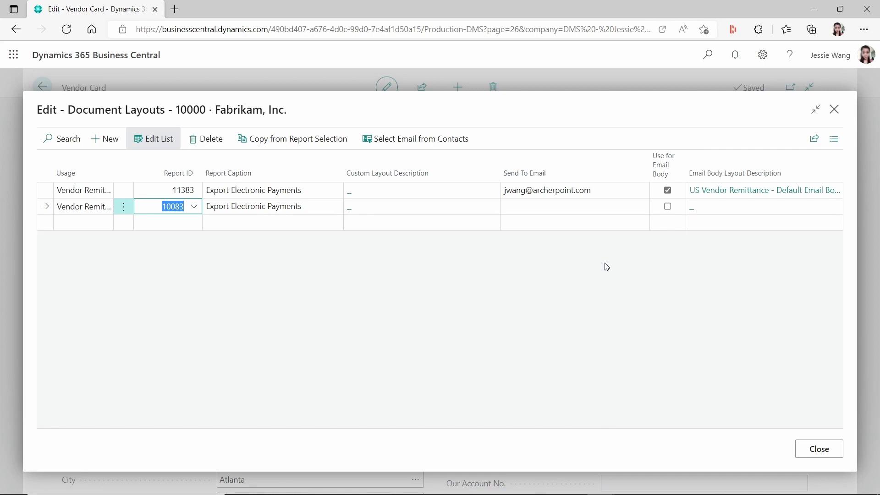
left_click(669, 206)
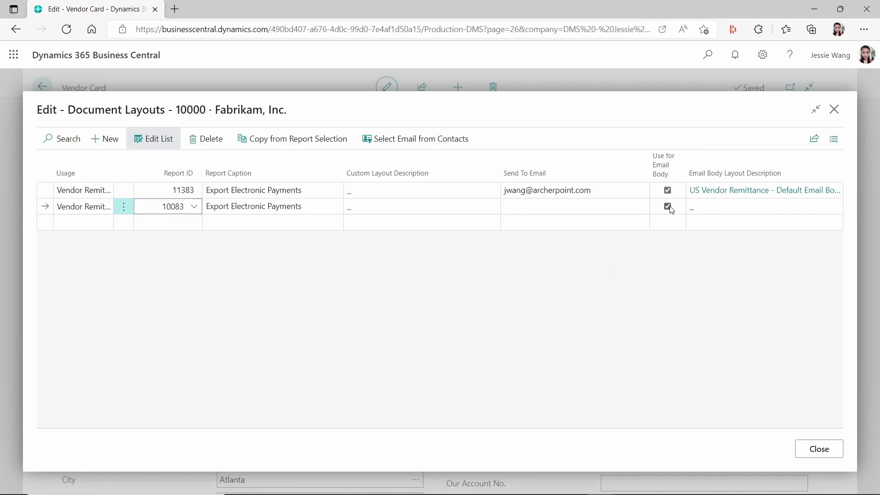
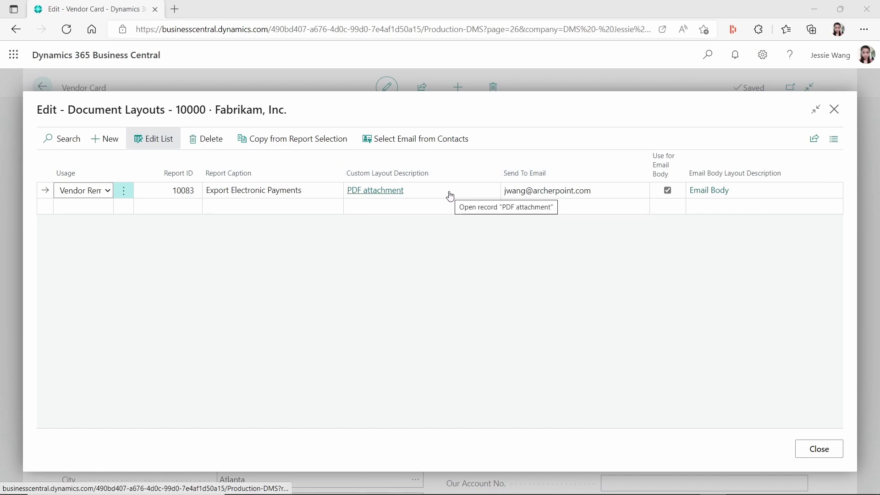
Close the vendor's Document Layouts list after checking the report 10083 Vendor Remittance line
left_click(834, 109)
Open the Payment Journals page with the 'payment jour' feature search
key("alt+q")
type("payment jour")
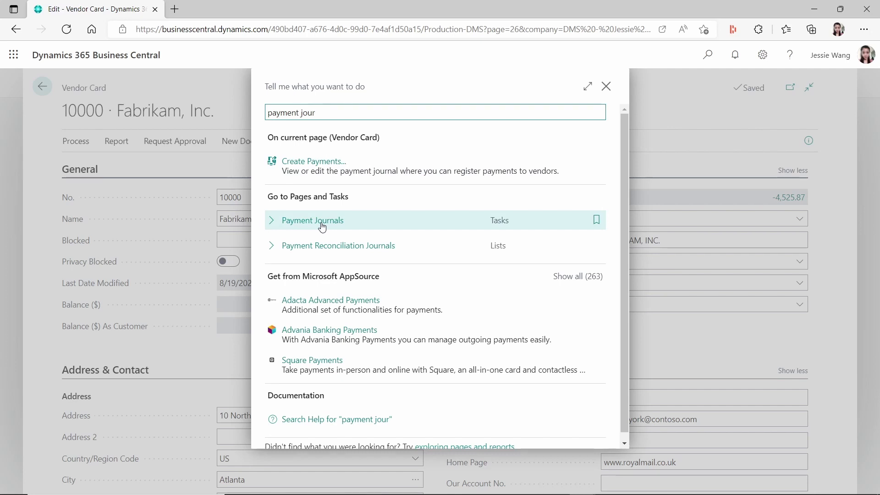
left_click(322, 228)
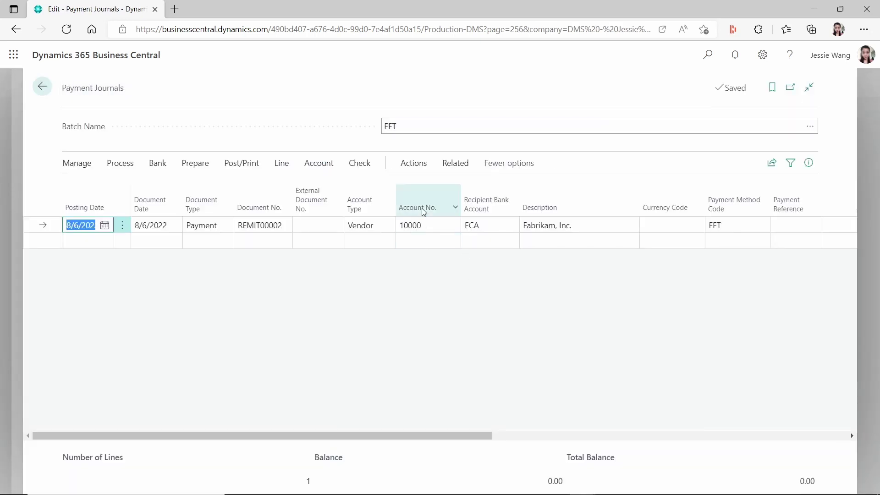
Send Remittance Advice for the EFT journal line, with Email set to Yes (Prompt for Settings)
left_click(452, 165)
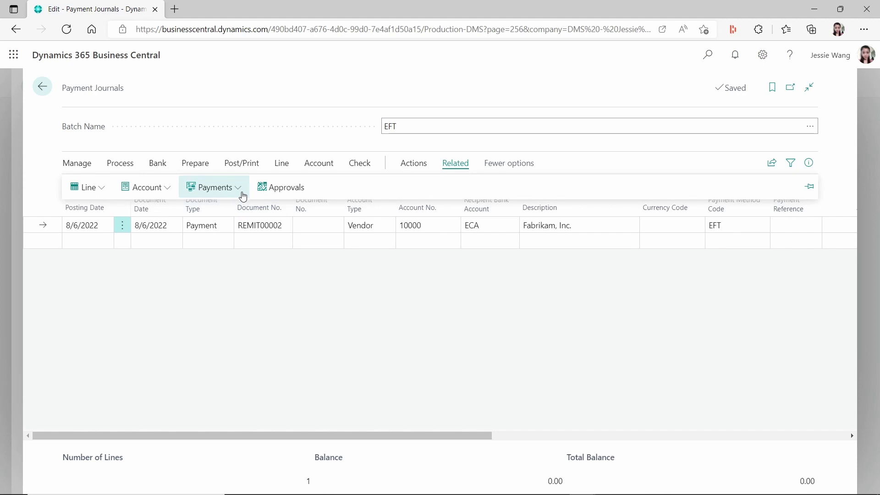
left_click(224, 189)
left_click(262, 405)
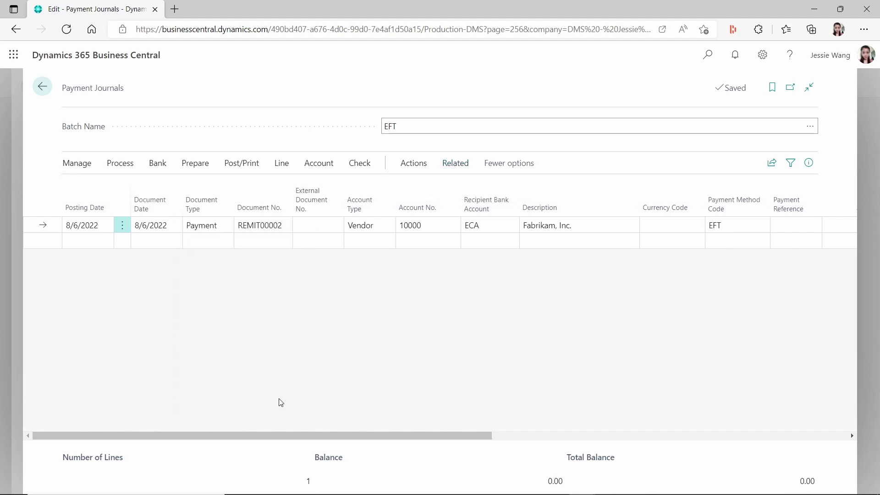
left_click(579, 238)
left_click(504, 262)
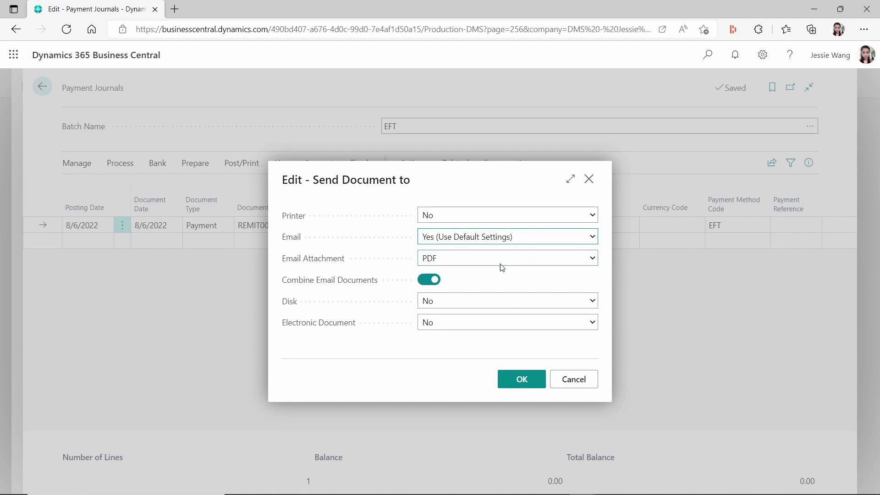
Confirm the send options, then dismiss the 'Html output format not supported' error
left_click(527, 388)
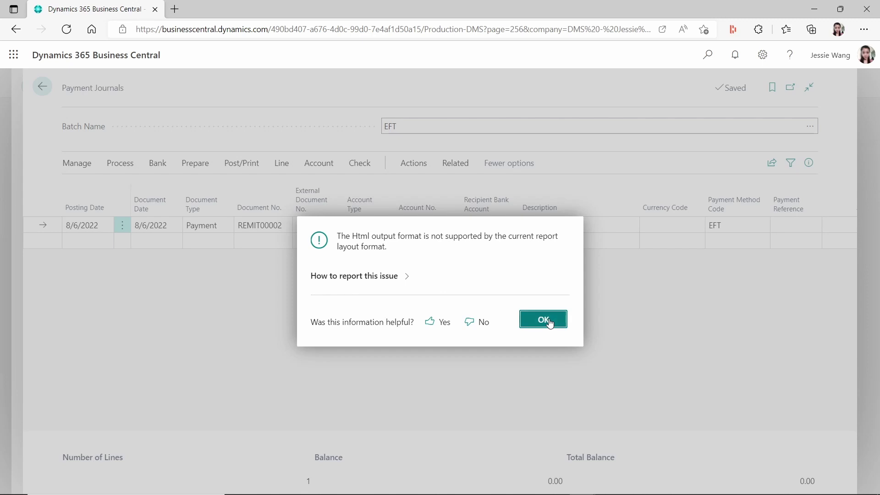
left_click(550, 323)
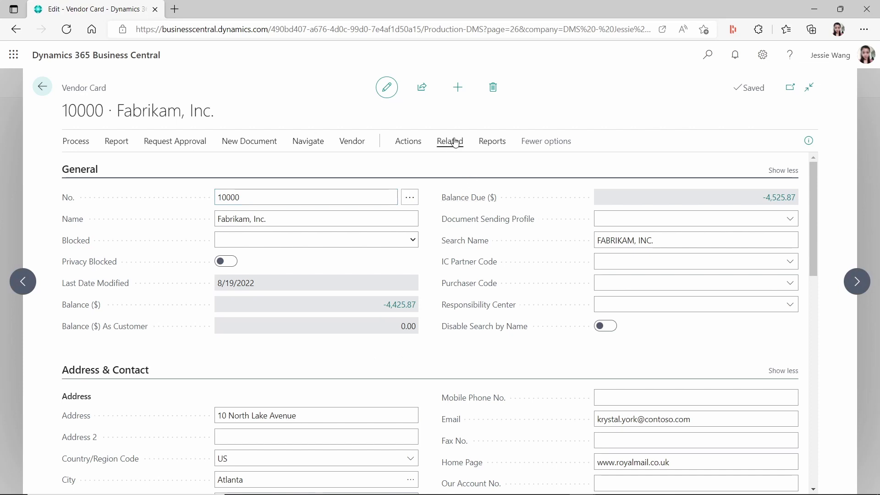
Open the vendor's Document Layouts from the Vendor Card's related actions
left_click(456, 143)
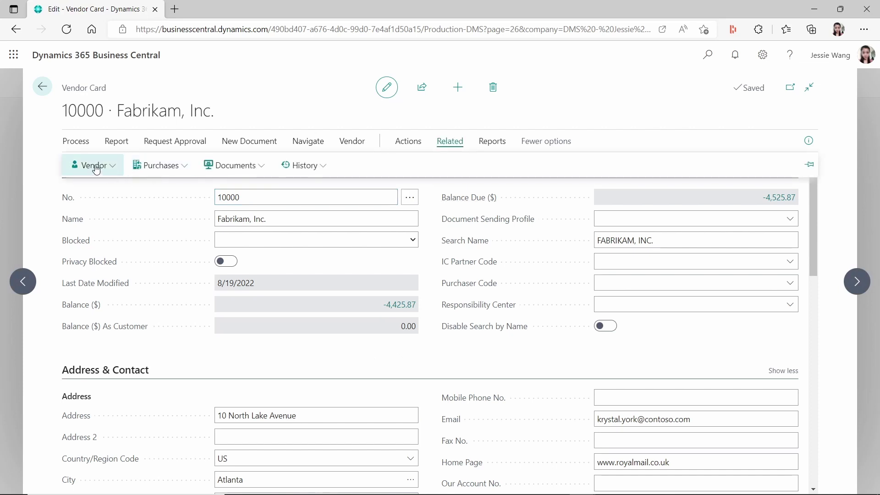
left_click(112, 171)
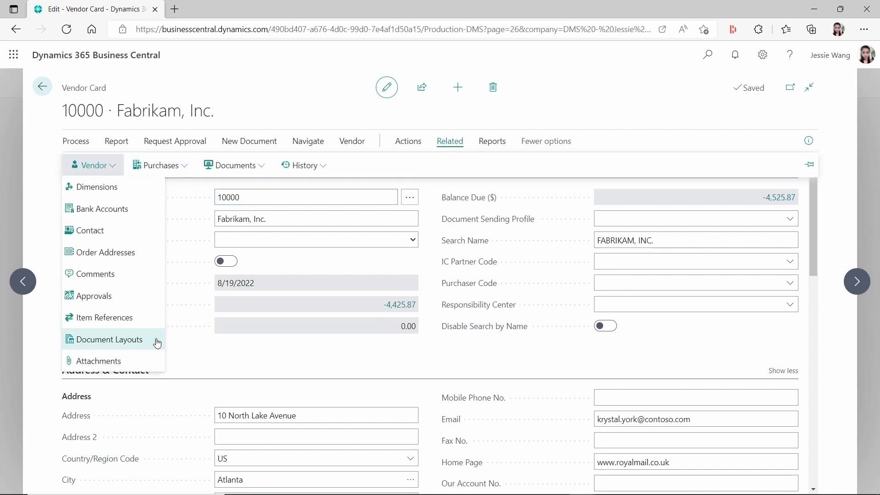
left_click(147, 349)
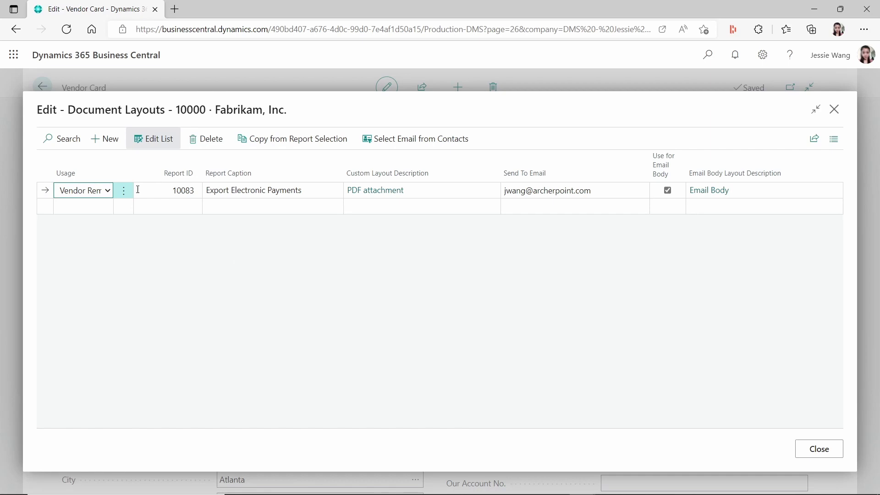
Add a Vendor Remittance layout line with Report ID 11383, correcting a mistyped ID
left_click(94, 206)
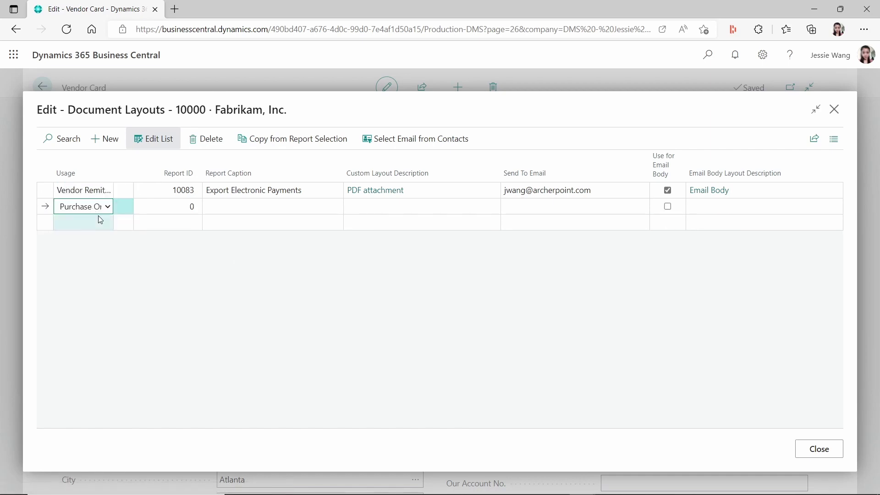
left_click(108, 207)
left_click(100, 233)
left_click(173, 207)
type("13")
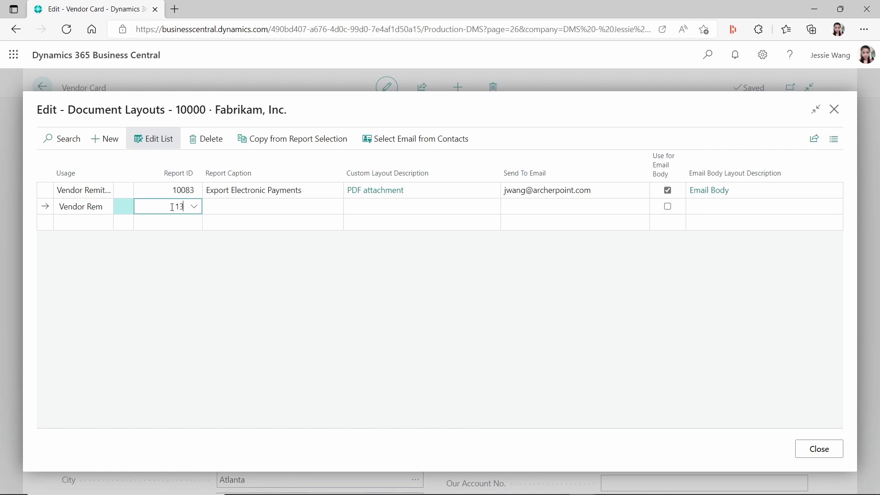
type("383")
key("Tab")
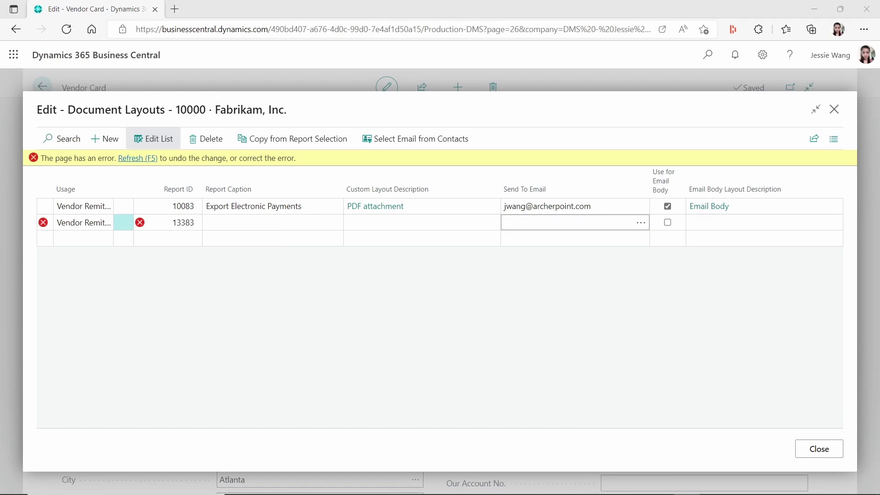
left_click(169, 224)
type("113")
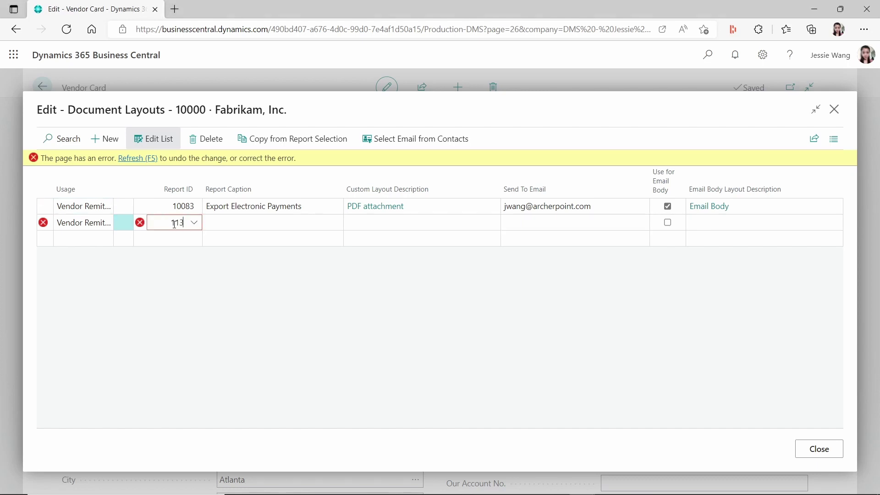
key("Tab")
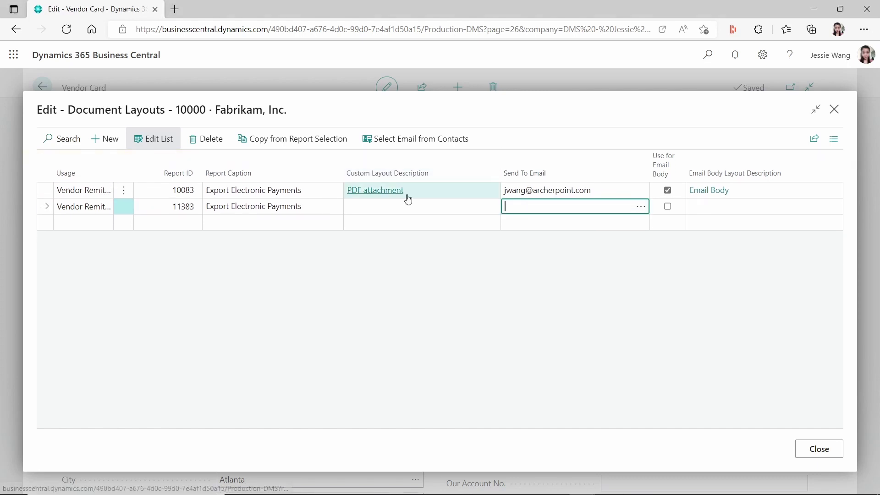
Delete the old report 10083 Vendor Remittance line
left_click(123, 190)
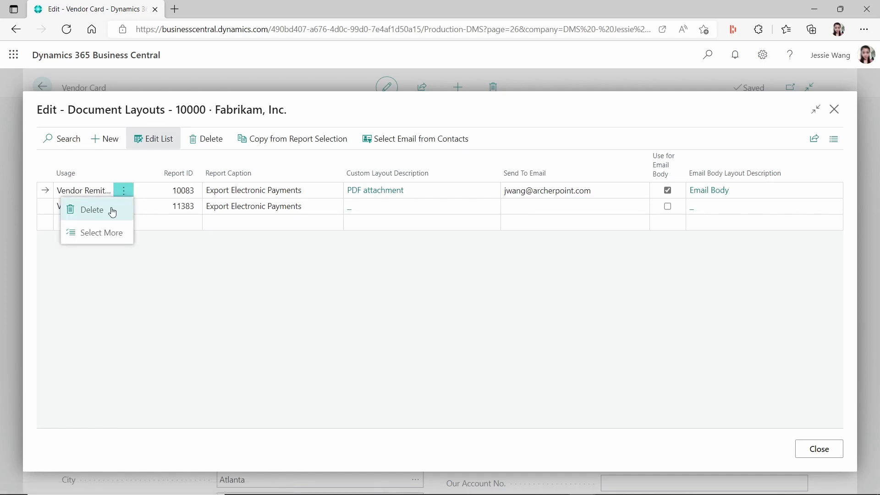
left_click(112, 209)
left_click(499, 309)
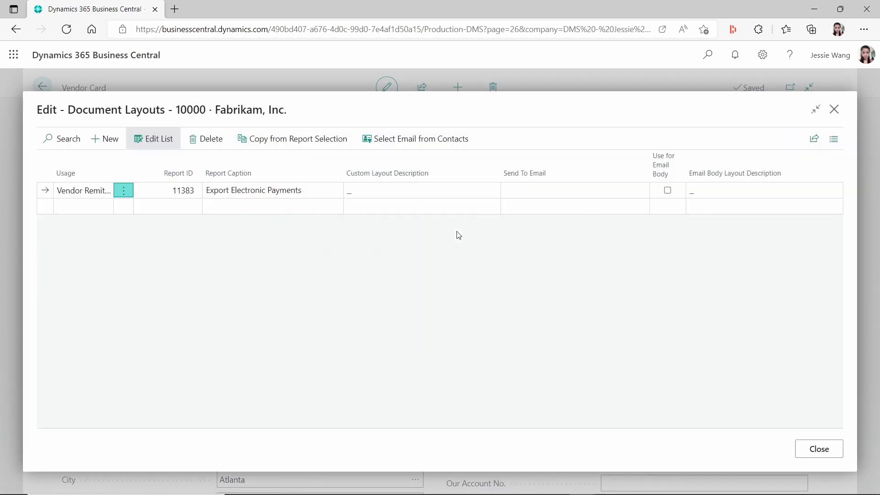
Enter the vendor's send-to e-mail address and choose the Email Attachment custom layout
left_click(546, 190)
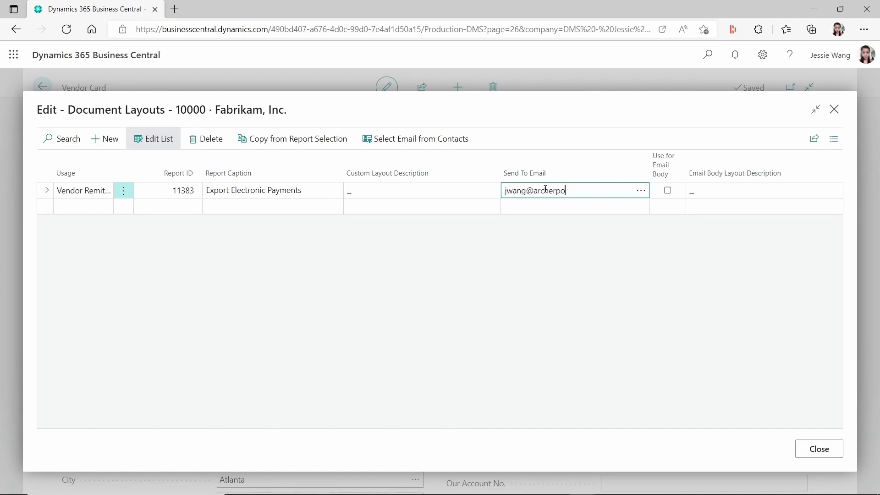
key("Tab")
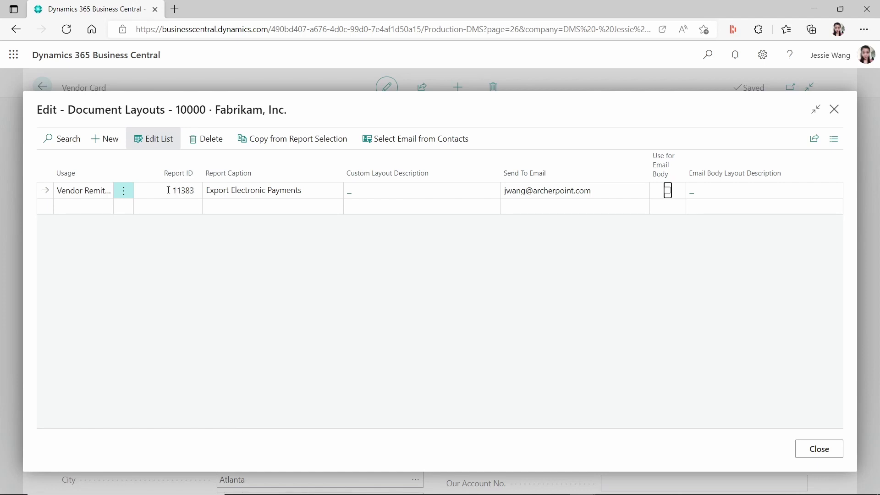
left_click(358, 196)
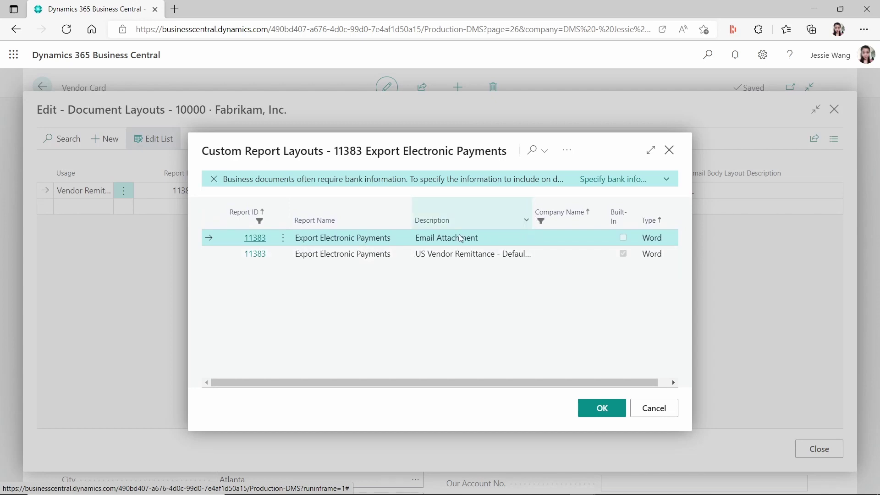
left_click(594, 406)
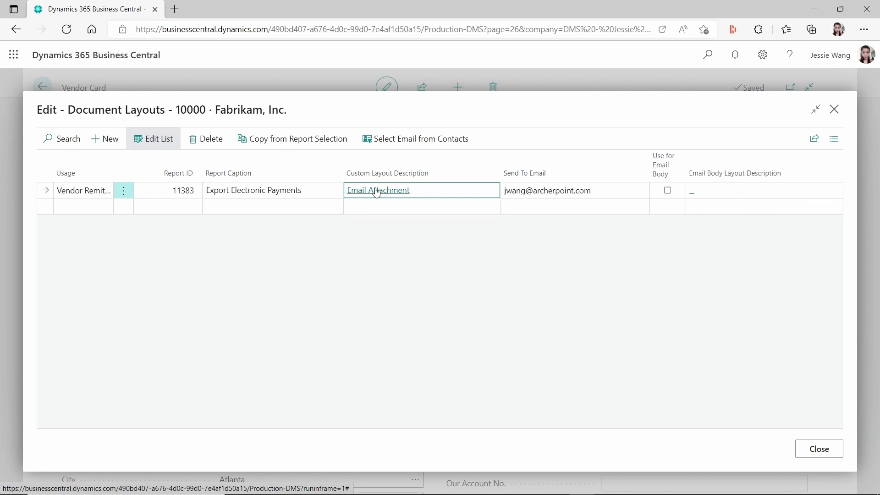
Turn on Use for Email Body with the US Vendor Remittance - Default Email Body layout, then close
left_click(669, 191)
left_click(706, 193)
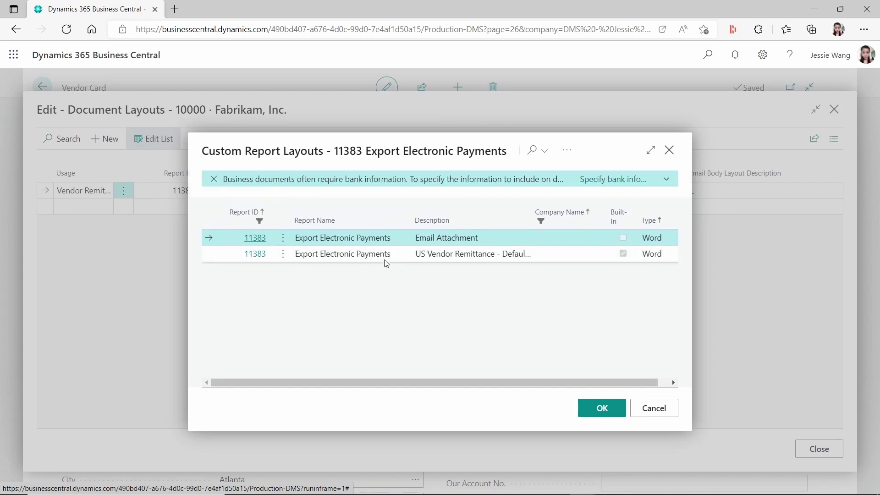
left_click(405, 254)
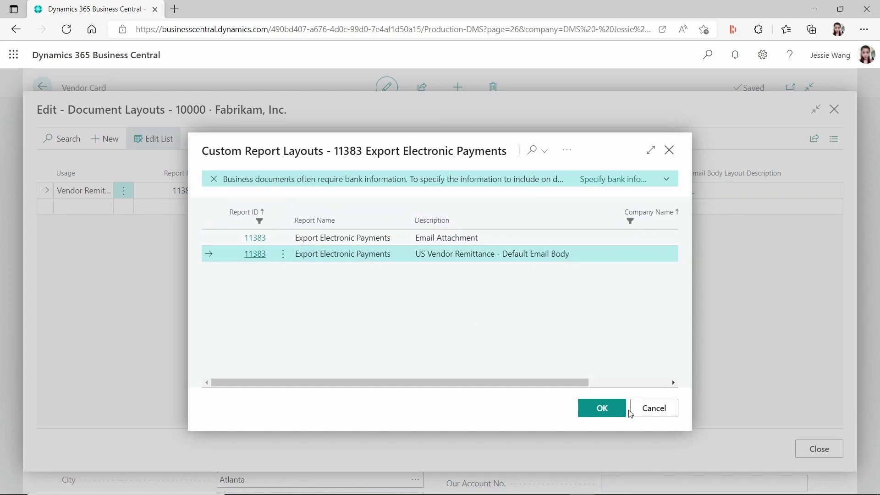
left_click(602, 409)
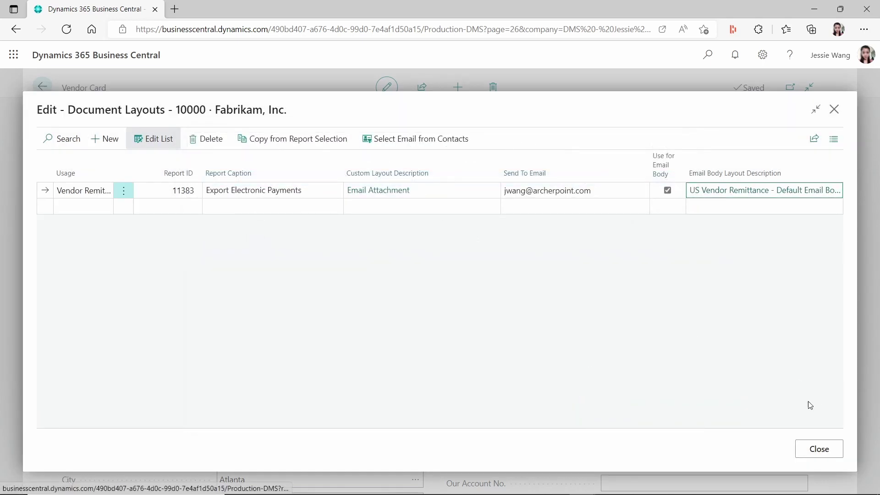
left_click(819, 450)
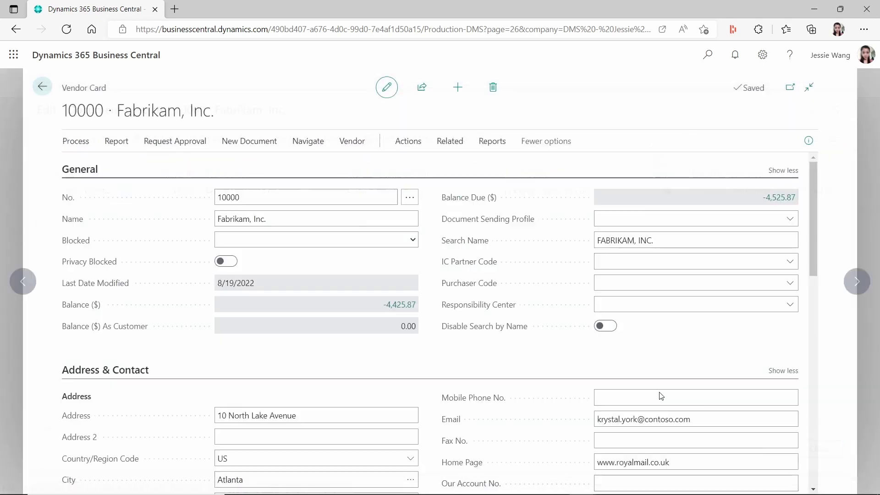
Open the Custom Report Layouts page through search
left_click(708, 55)
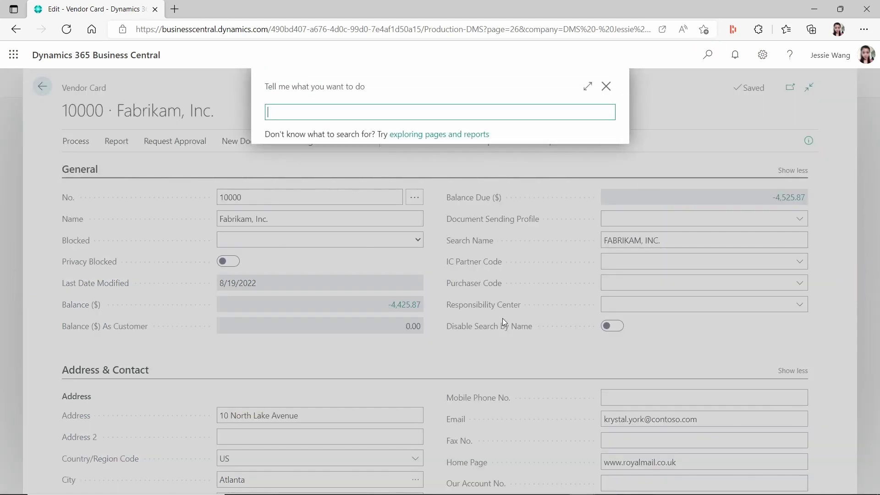
type("custom report layout")
left_click(361, 162)
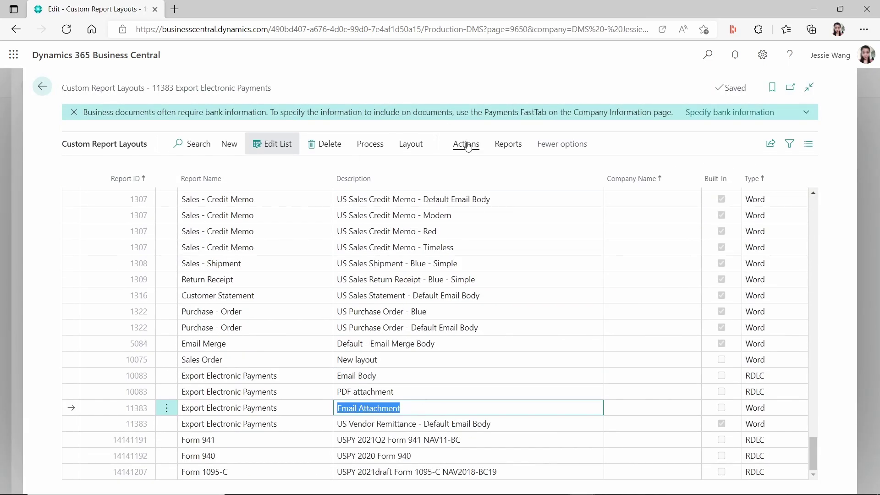
Preview the Export Electronic Payments report 11383 with Print Company Address on, then close it
left_click(510, 145)
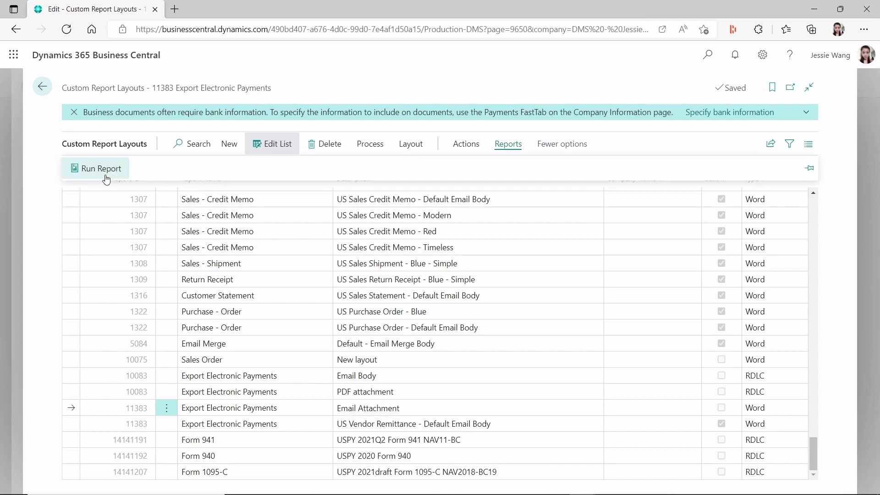
left_click(94, 170)
left_click(424, 272)
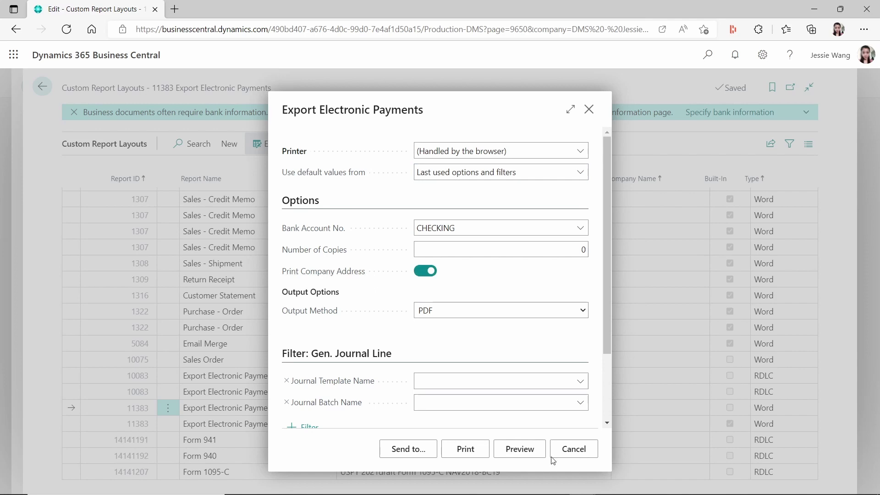
left_click(526, 450)
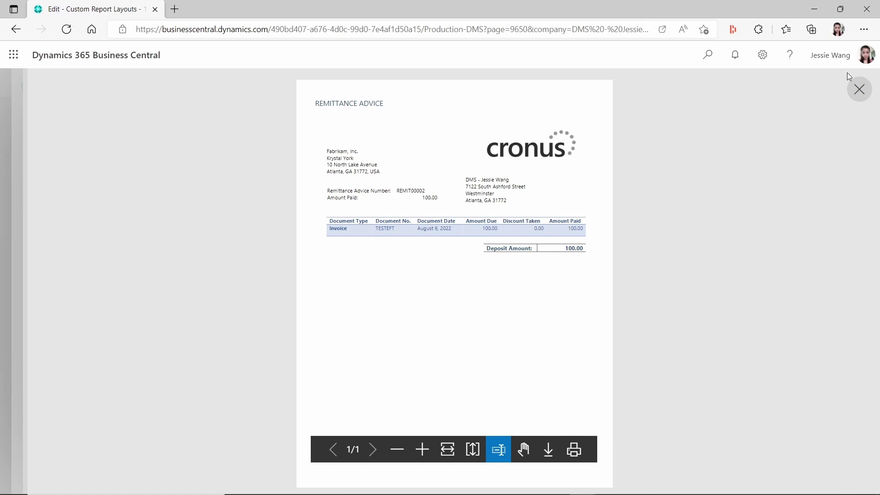
left_click(860, 89)
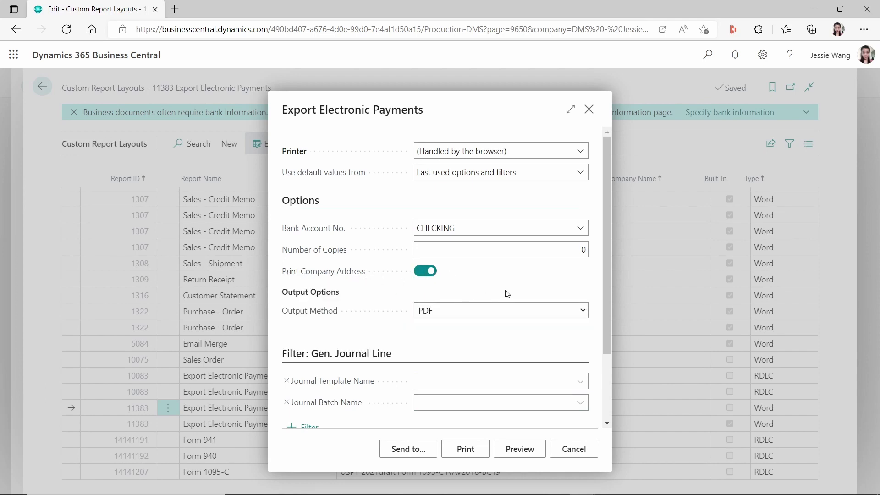
Cancel the report request, return to the Vendor Card, and open page search
left_click(588, 456)
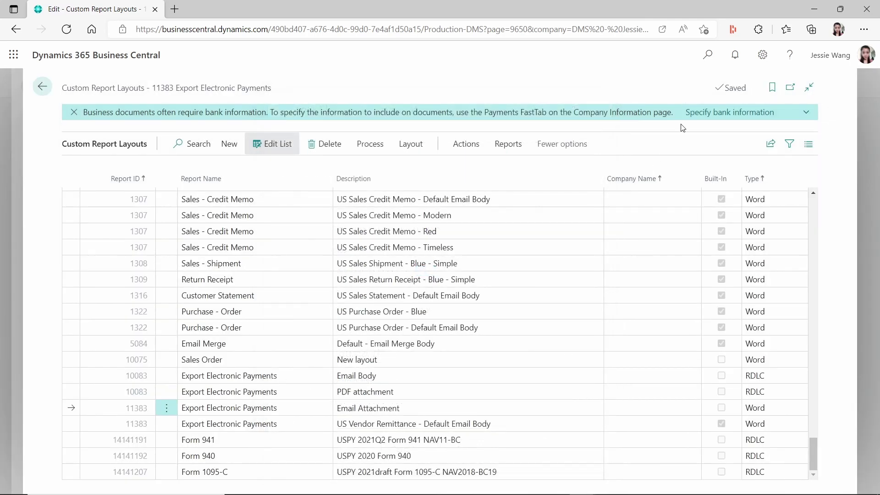
left_click(42, 87)
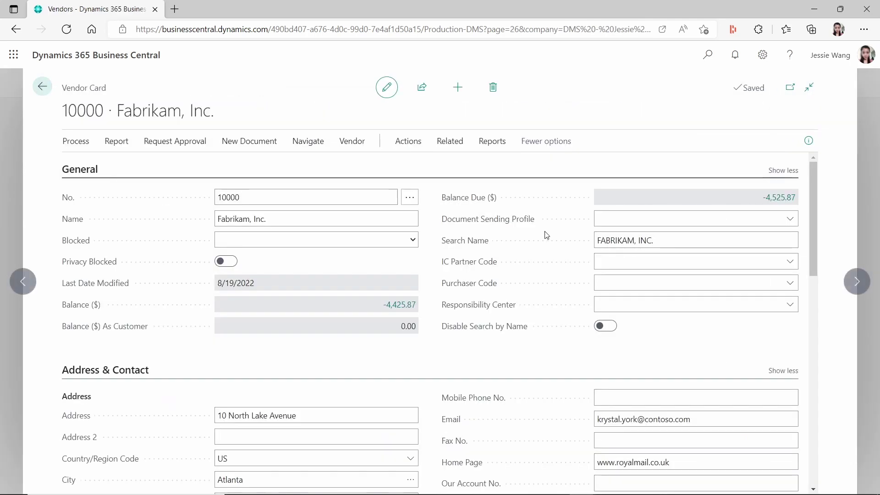
left_click(708, 57)
Open Payment Journals and start Send Remittance Advice for the EFT payment, showing the email choices
type("pa")
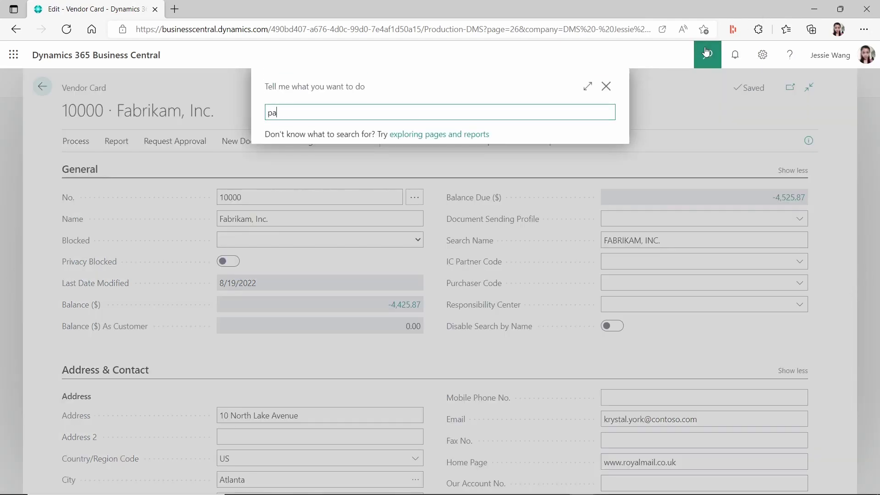
type("yment journal")
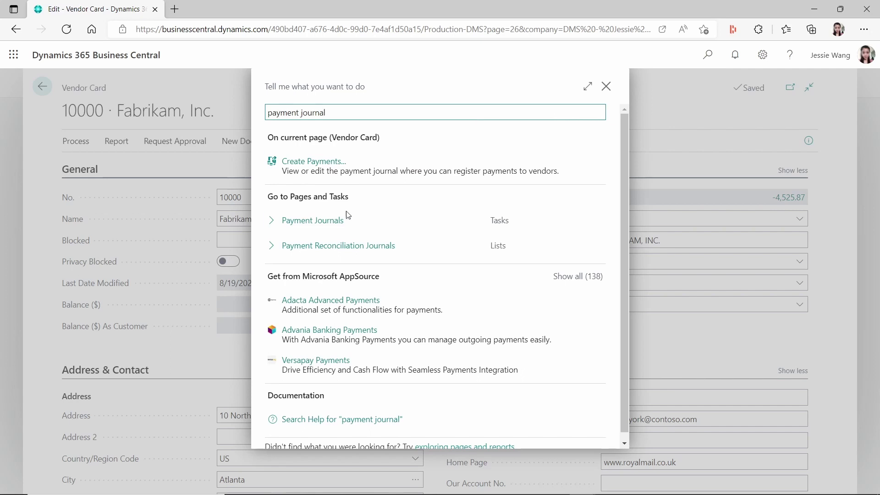
left_click(334, 221)
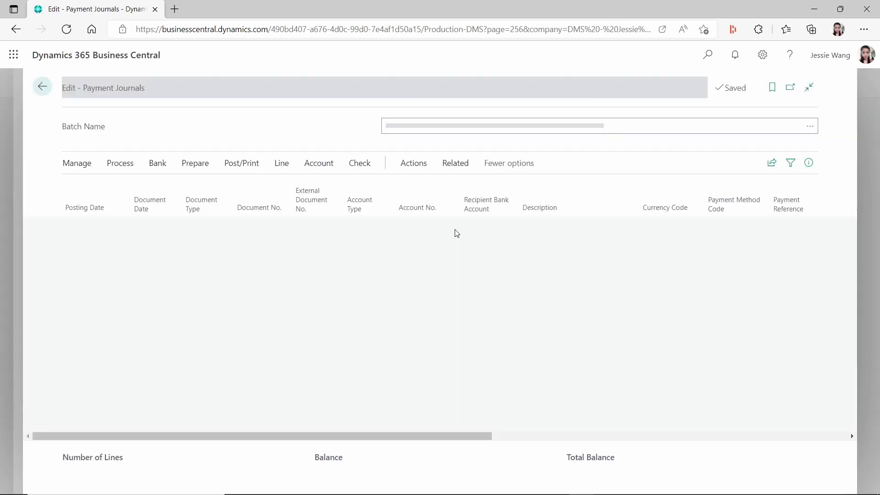
left_click(415, 163)
left_click(449, 166)
left_click(231, 188)
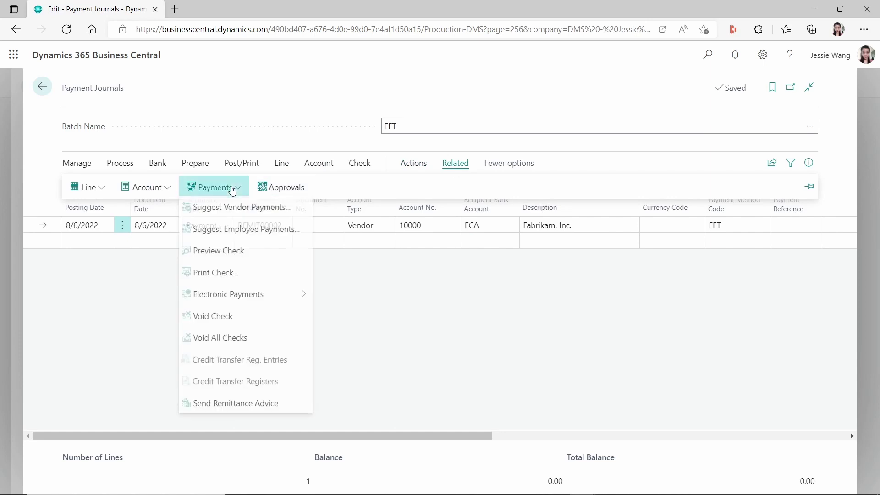
left_click(274, 407)
left_click(567, 236)
Send with email prompting for settings and open the attached REMIT00002 remittance PDF
left_click(483, 263)
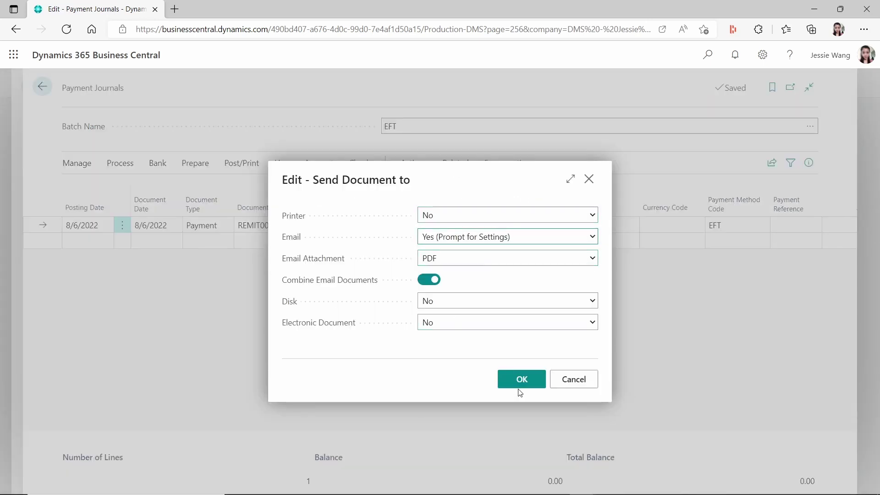
left_click(520, 378)
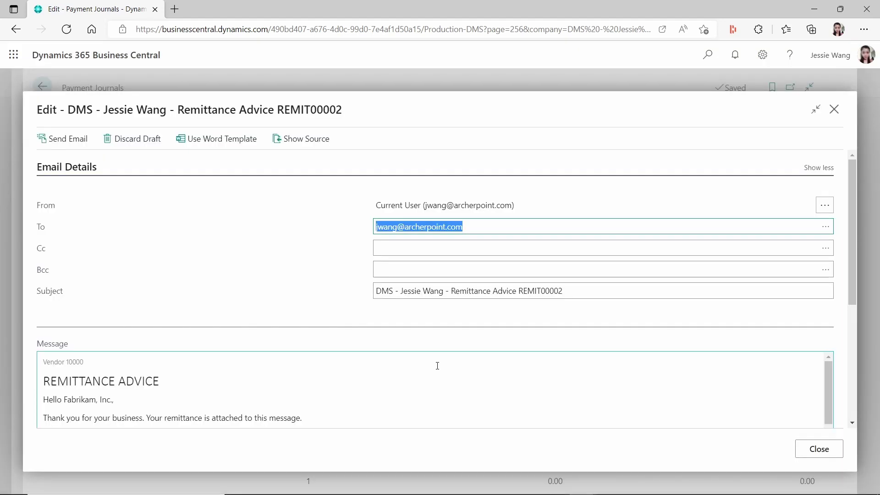
scroll(727, 372, "down", 6)
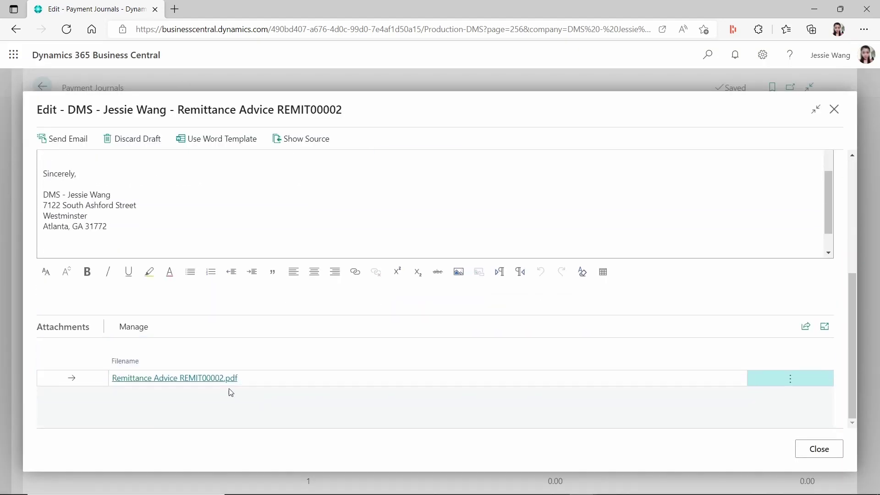
left_click(219, 381)
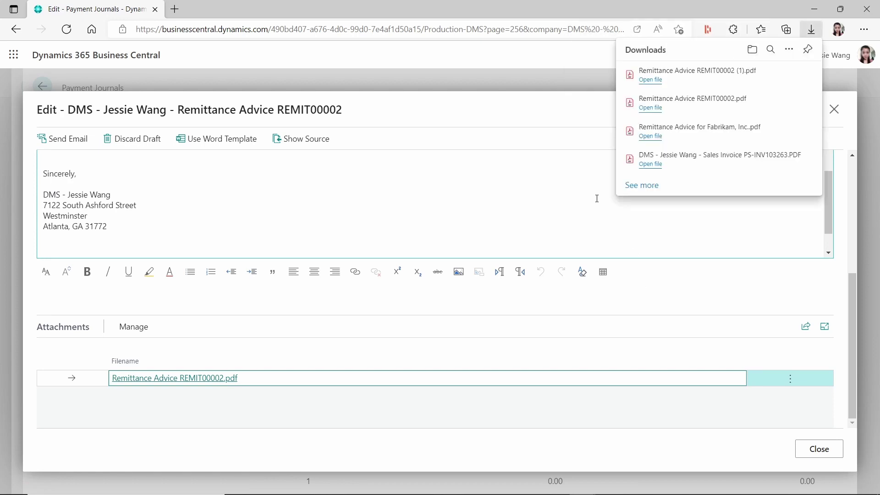
left_click(651, 82)
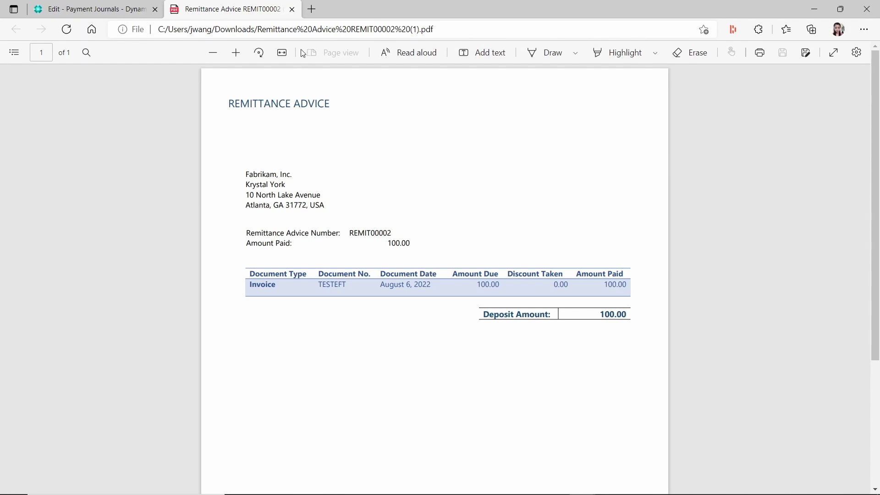
left_click(292, 9)
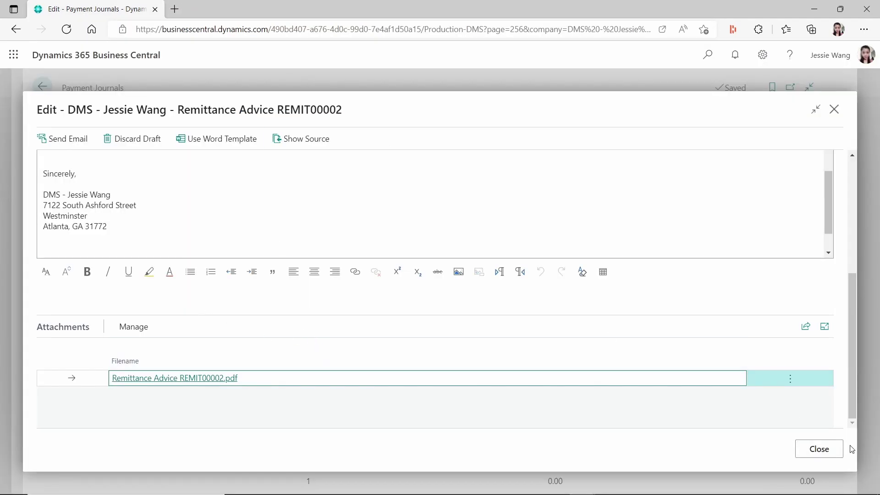
Close the remittance email and discard the draft
left_click(822, 451)
left_click(330, 287)
left_click(484, 323)
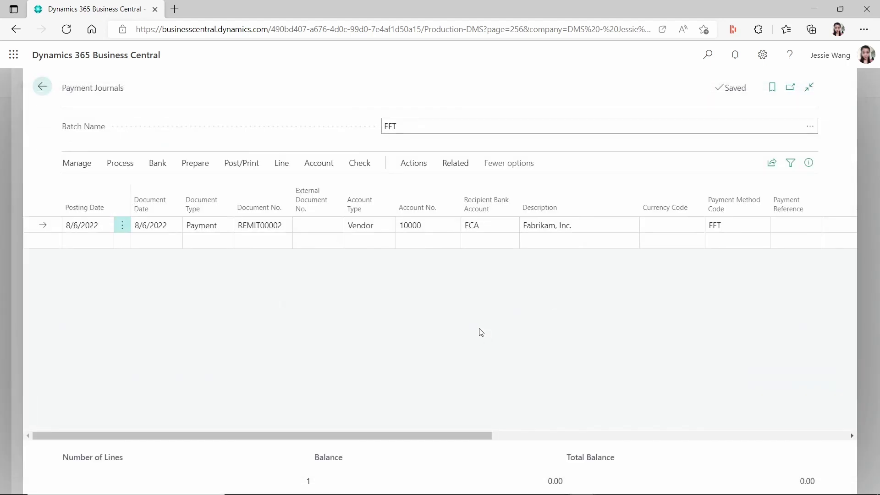
Export report 11383's Email Attachment layout and open Default (8).docx in Word
left_click(46, 88)
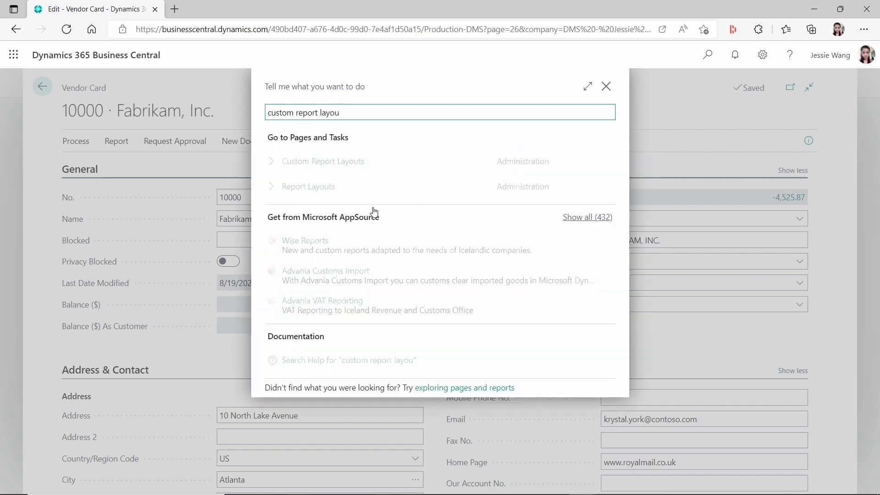
left_click(336, 162)
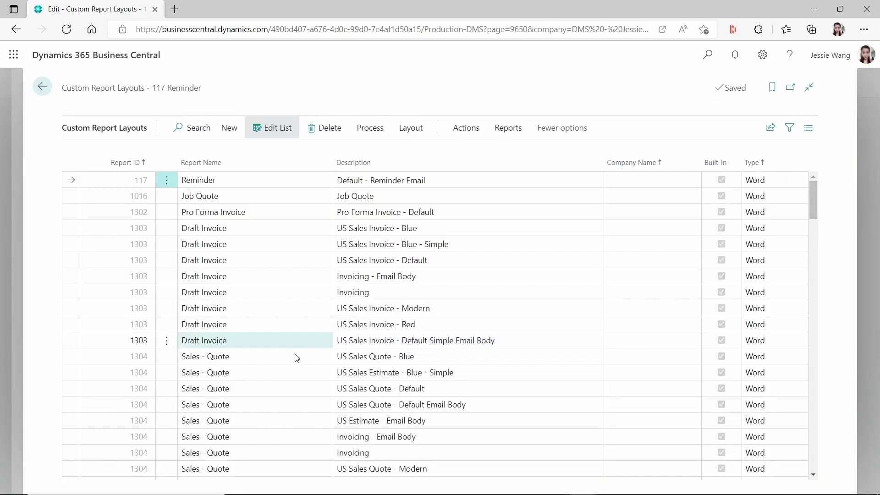
scroll(321, 335, "down", 5)
scroll(322, 432, "down", 10)
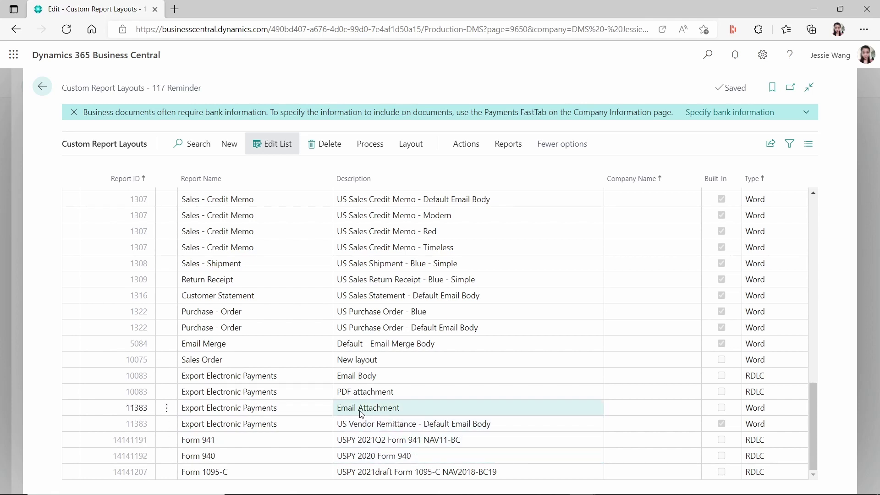
left_click(399, 408)
left_click(411, 143)
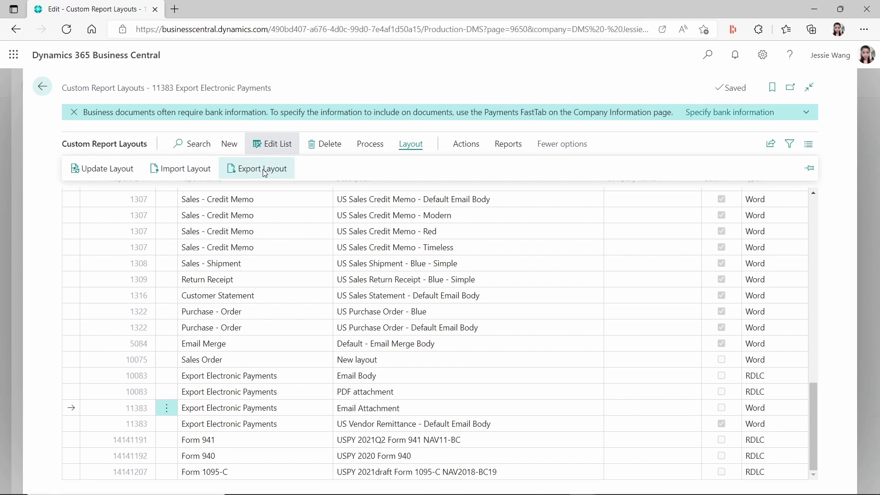
left_click(254, 168)
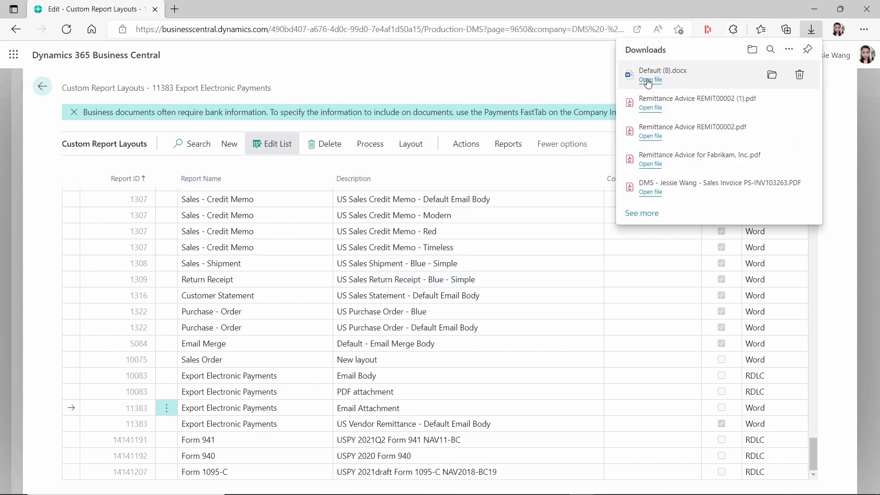
left_click(651, 80)
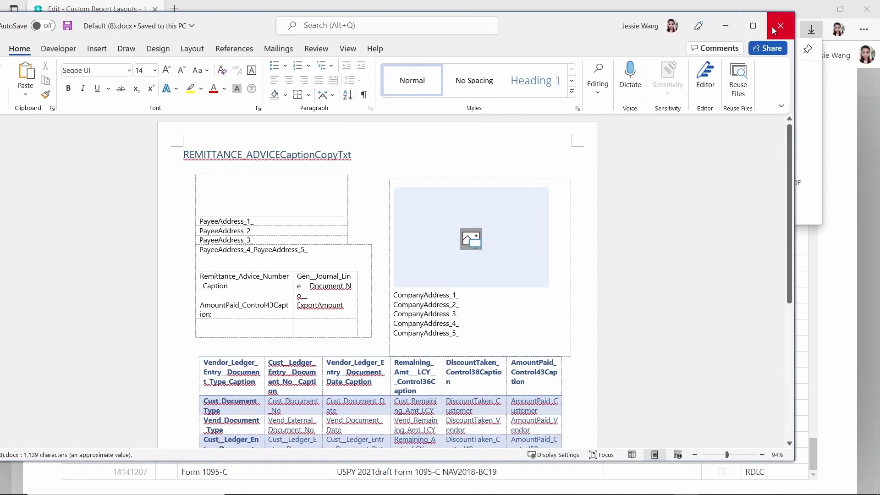
Maximize Word and show the urn:microsoft-dynamics-nav report part in the XML Mapping pane
left_click(754, 27)
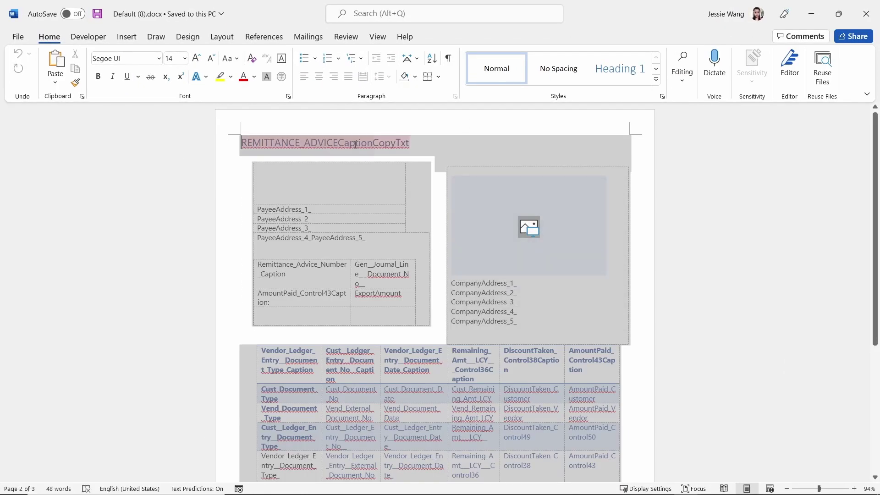
left_click(89, 36)
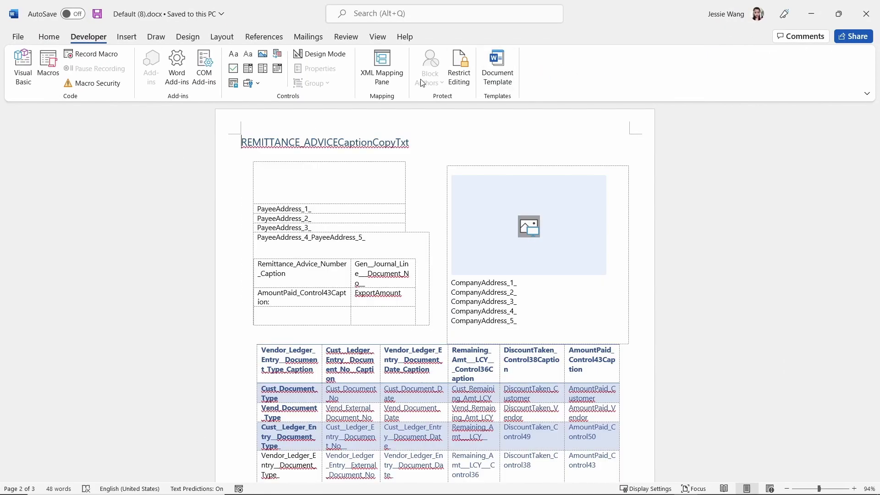
left_click(382, 68)
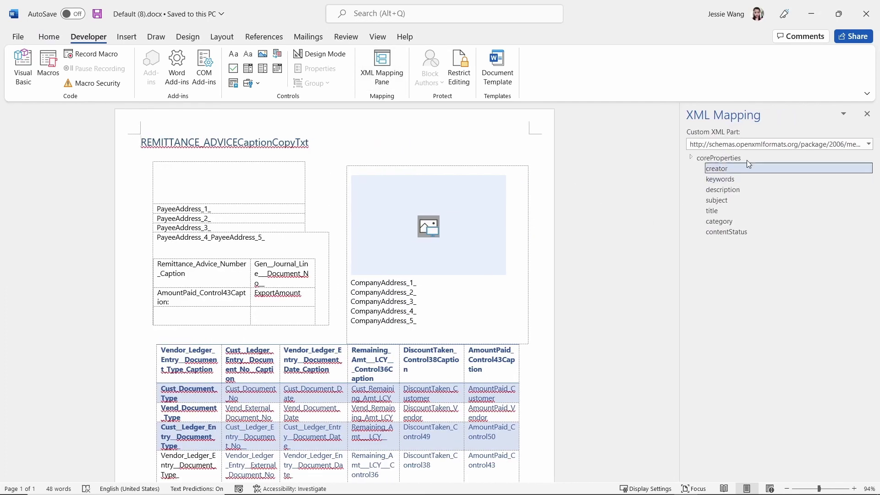
left_click(869, 144)
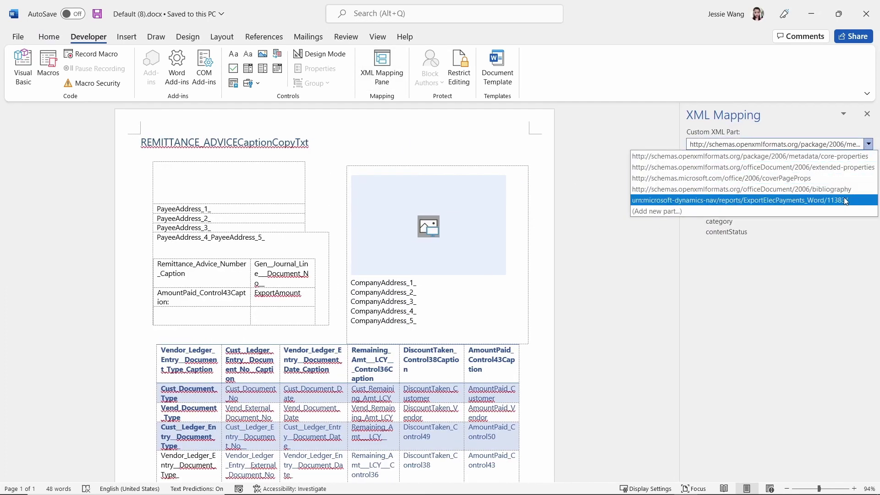
left_click(846, 201)
Expand Gen_Journal_Line and PageLoop to list fields like PrintCompanyAddress
left_click(485, 199)
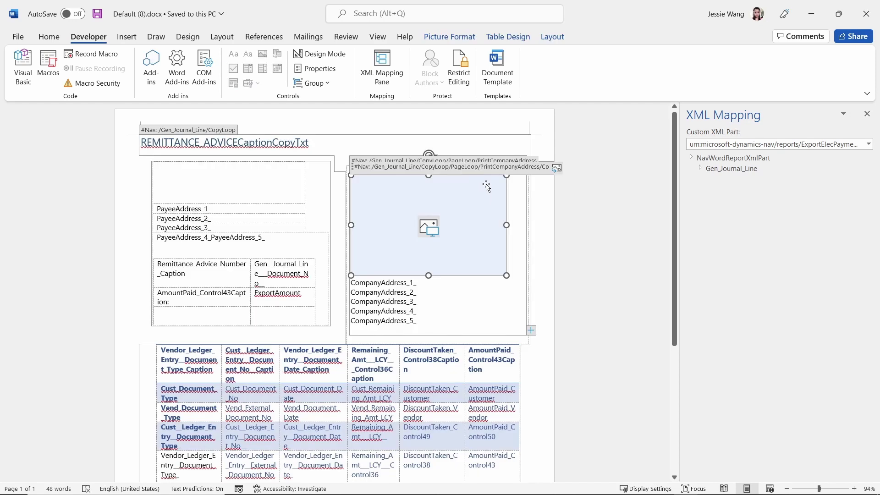
left_click(701, 169)
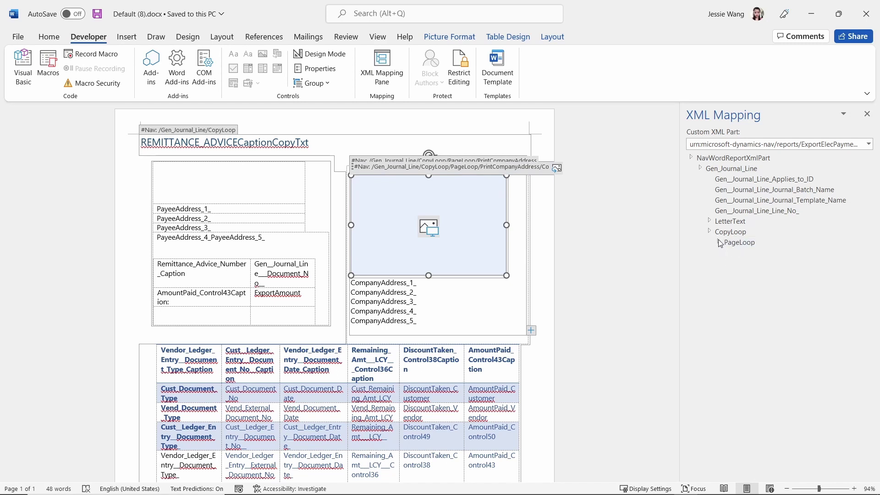
left_click(719, 241)
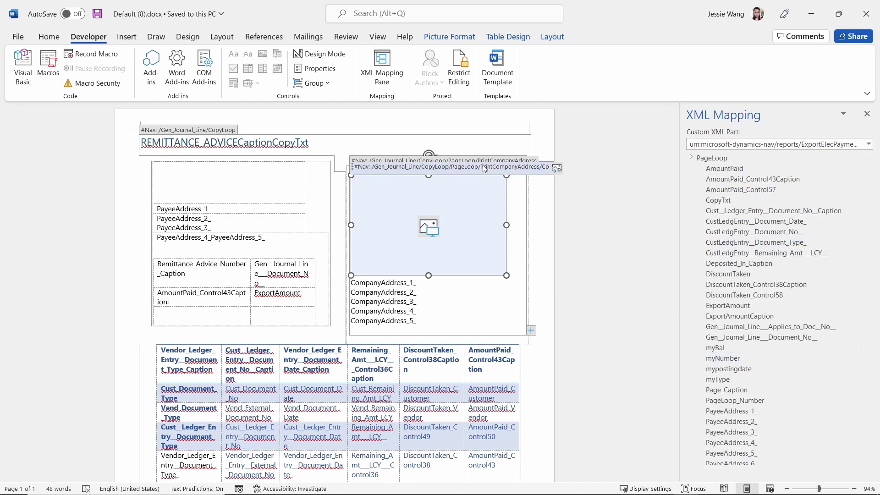
scroll(794, 424, "down", 3)
scroll(793, 420, "down", 6)
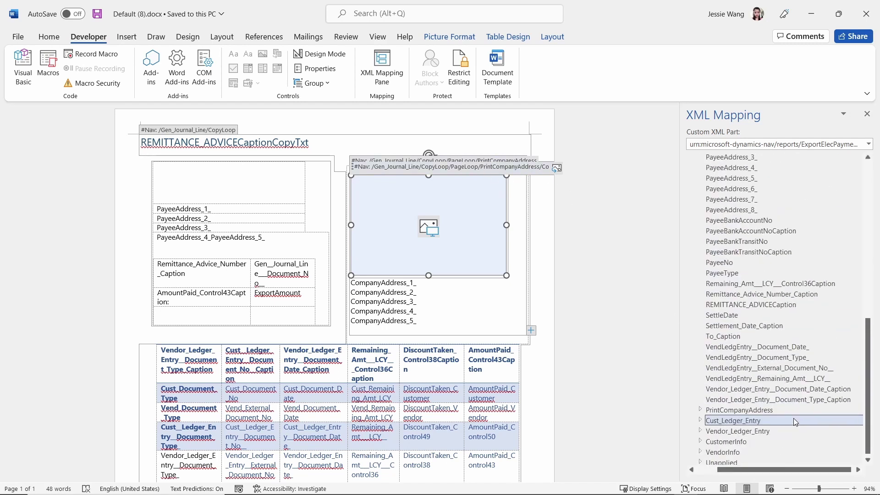
Expand PrintCompanyAddress in the XML Mapping pane to review CompanyAddress_1_ through CompanyAddress_8_ and CompanyPicture
left_click(702, 408)
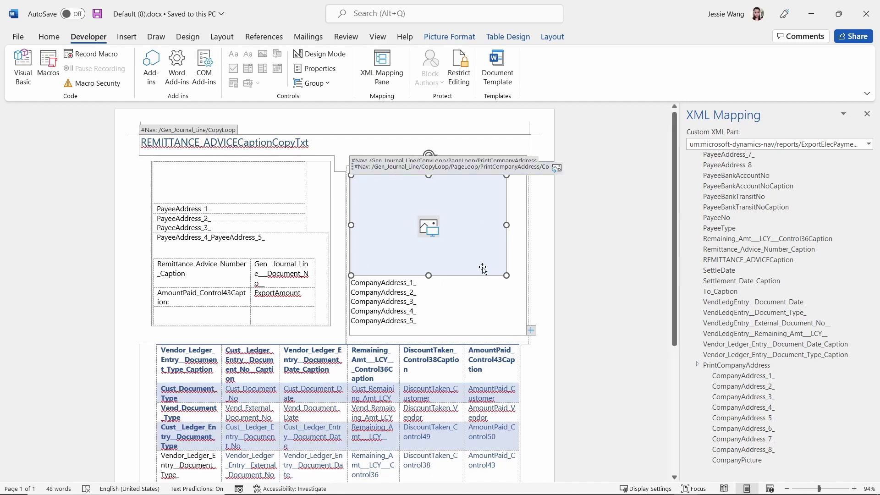
scroll(601, 303, "down", 4)
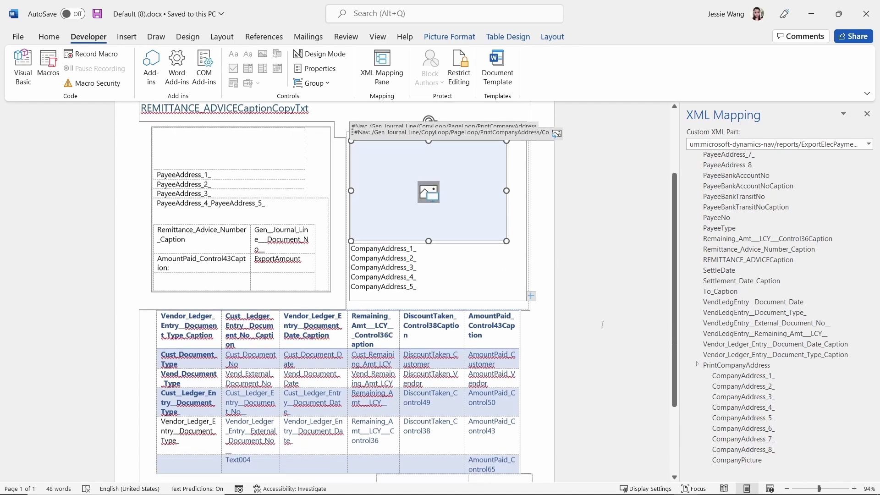
scroll(601, 312, "up", 4)
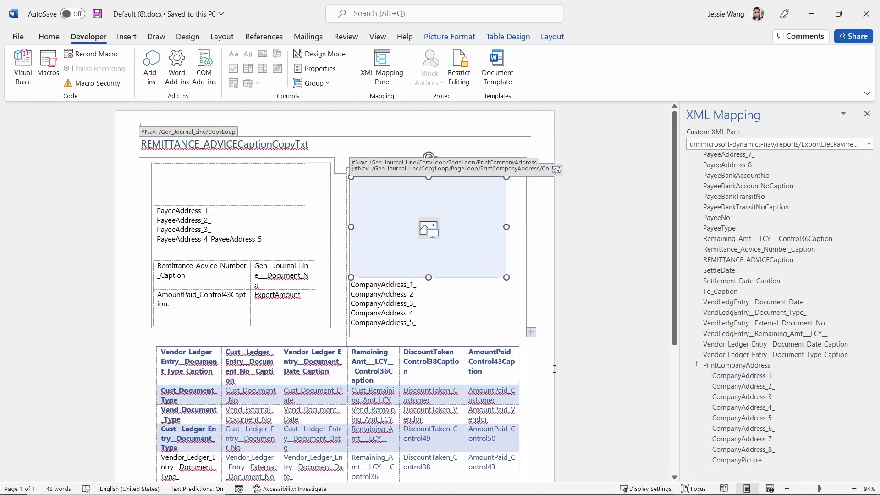
scroll(774, 439, "down", 2)
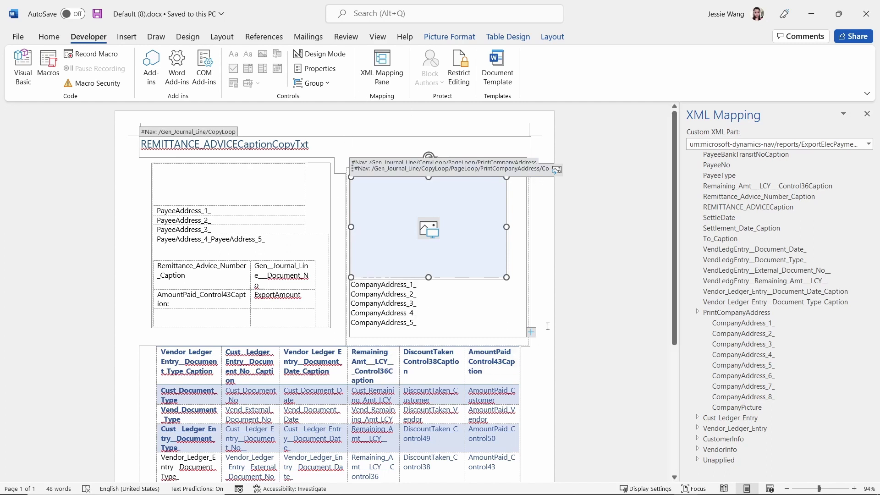
Inspect the company picture and CompanyAddress_4_ control tags, then bring up the Windows Start menu
left_click(352, 145)
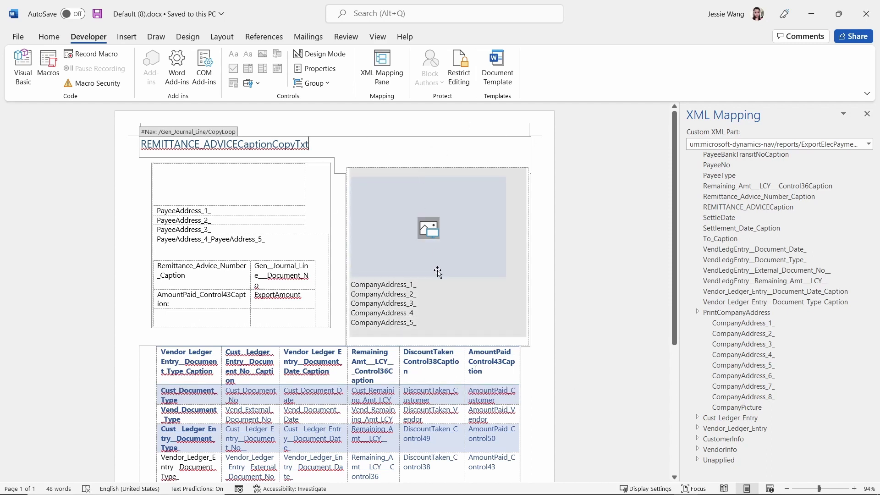
left_click(457, 314)
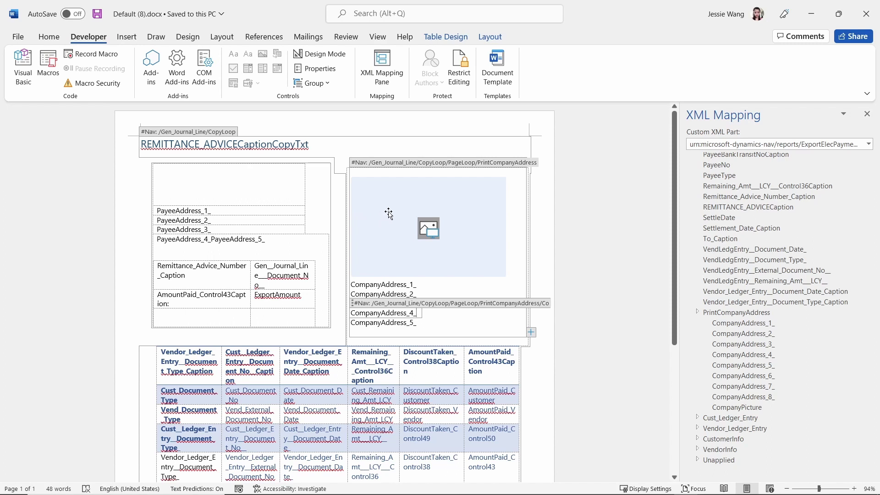
left_click(566, 259)
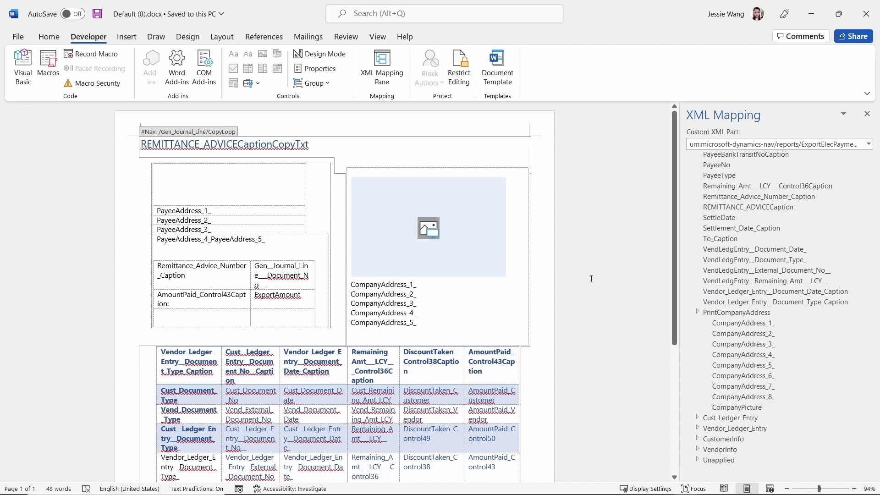
key("super")
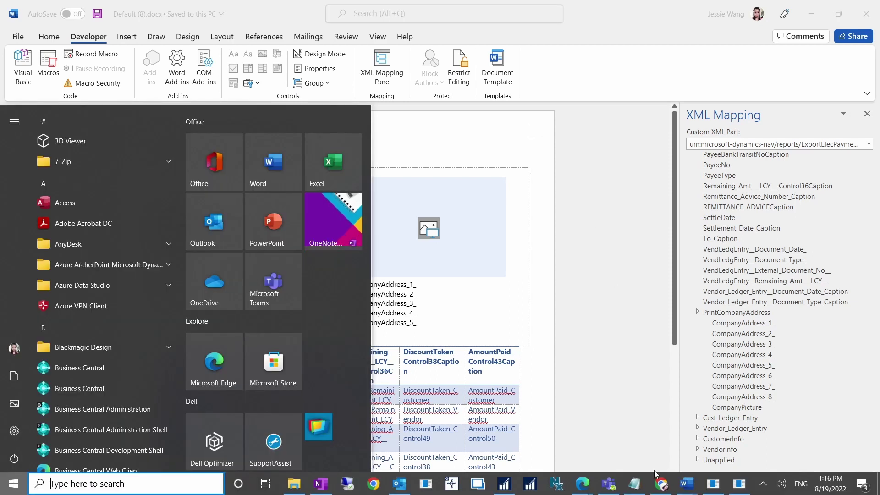